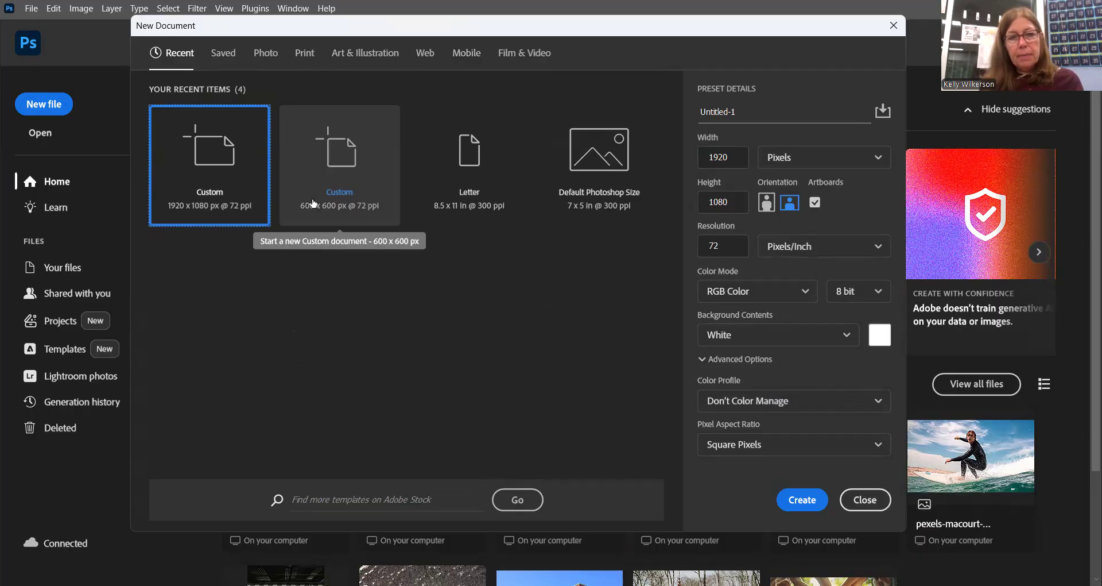
# Create a new 600 x 600 px document at 72 pixels/inch in RGB Color with a white background and an artboard.
pyautogui.click(365, 217)
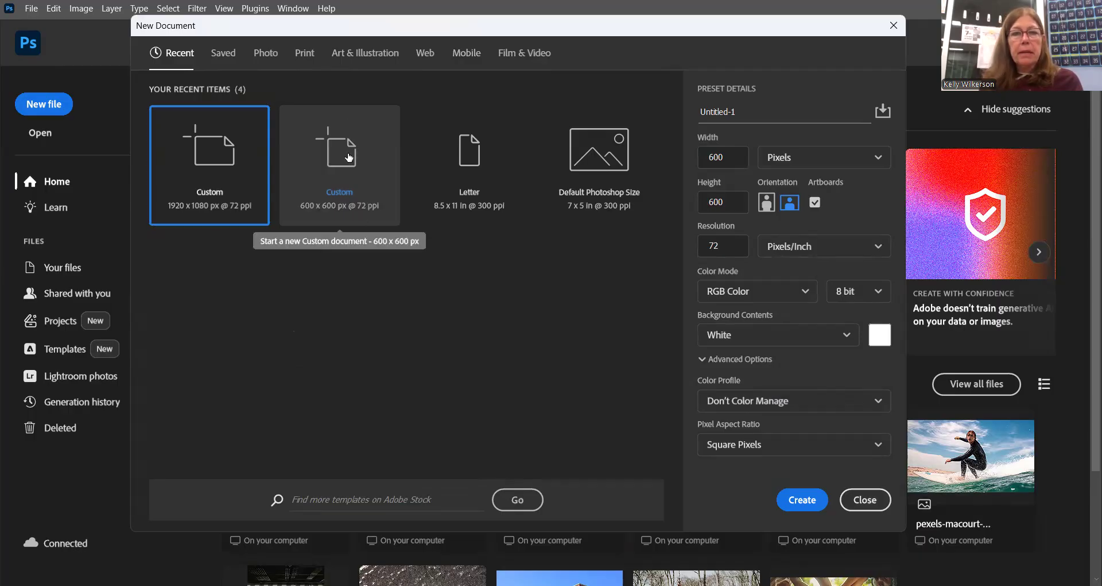
pyautogui.click(727, 154)
pyautogui.click(728, 200)
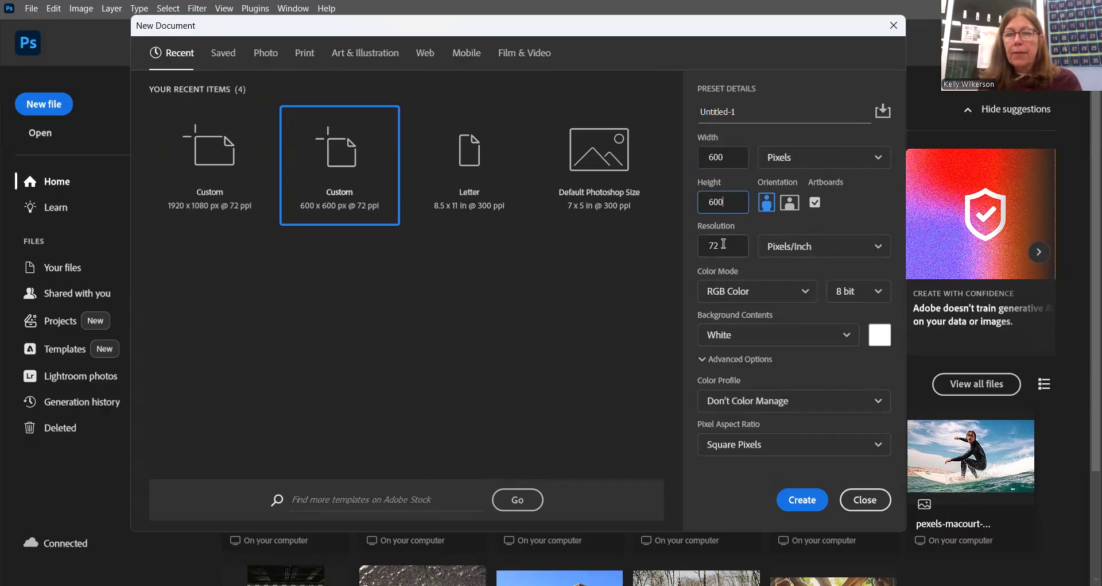
pyautogui.click(724, 244)
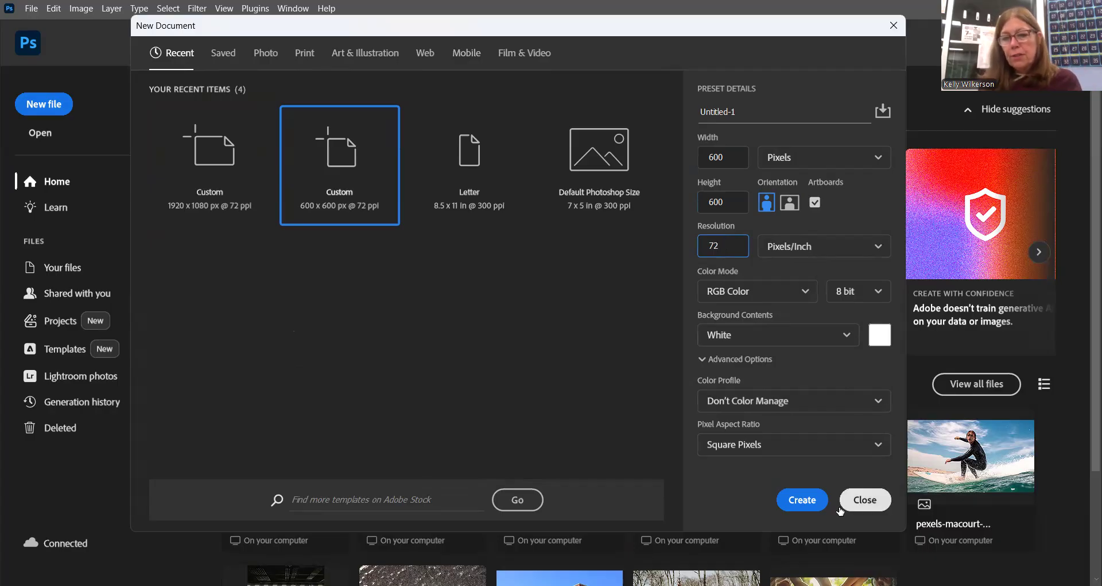
pyautogui.click(802, 502)
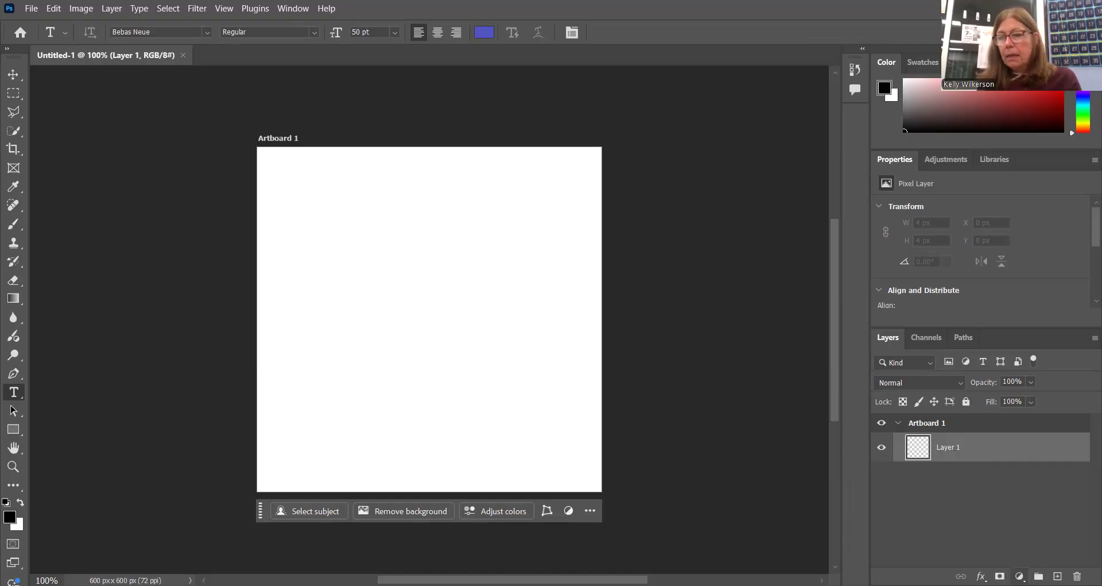
# Add a Solid Color fill layer in light blue #6ca9d0 as the artboard's background.
pyautogui.click(1020, 576)
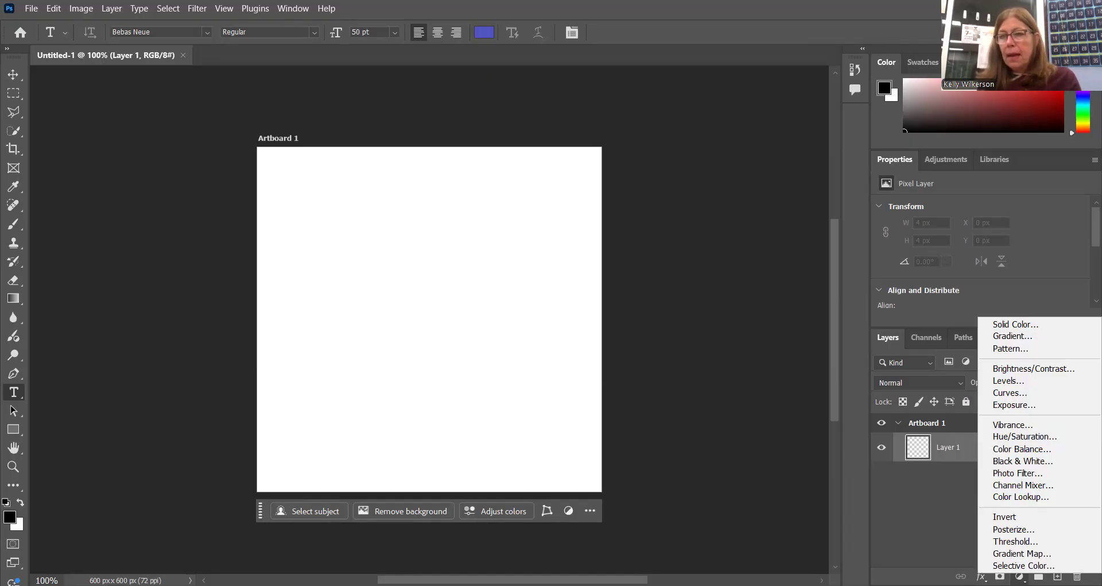
pyautogui.click(1027, 325)
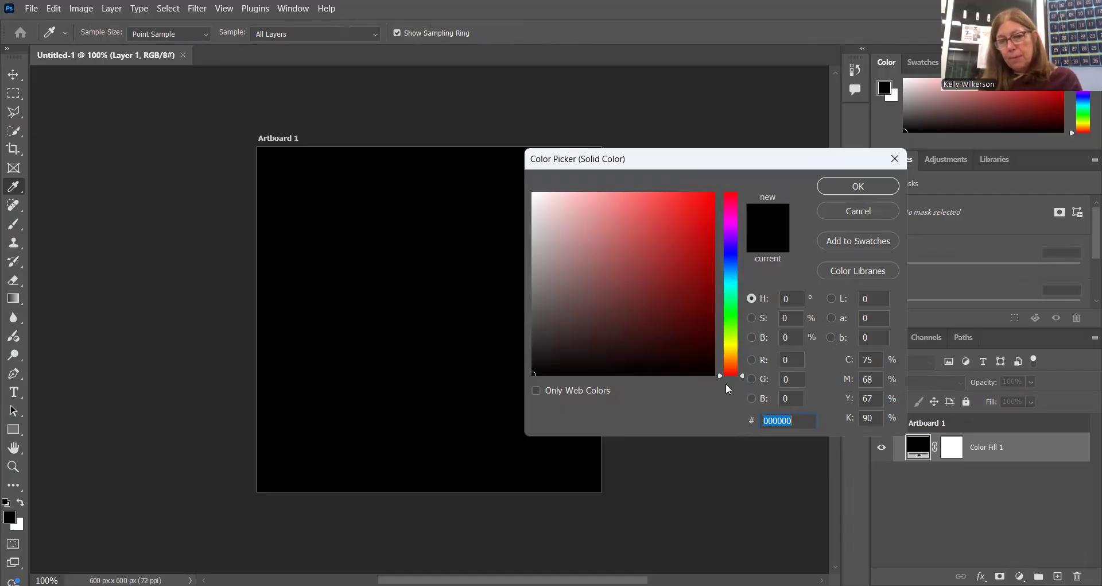
pyautogui.click(731, 272)
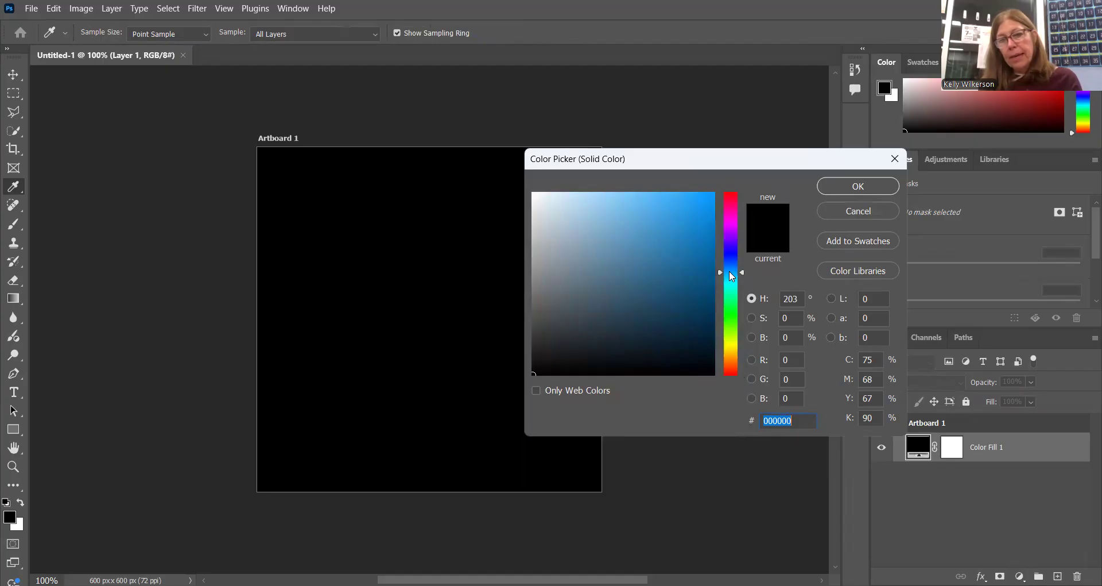
pyautogui.click(620, 225)
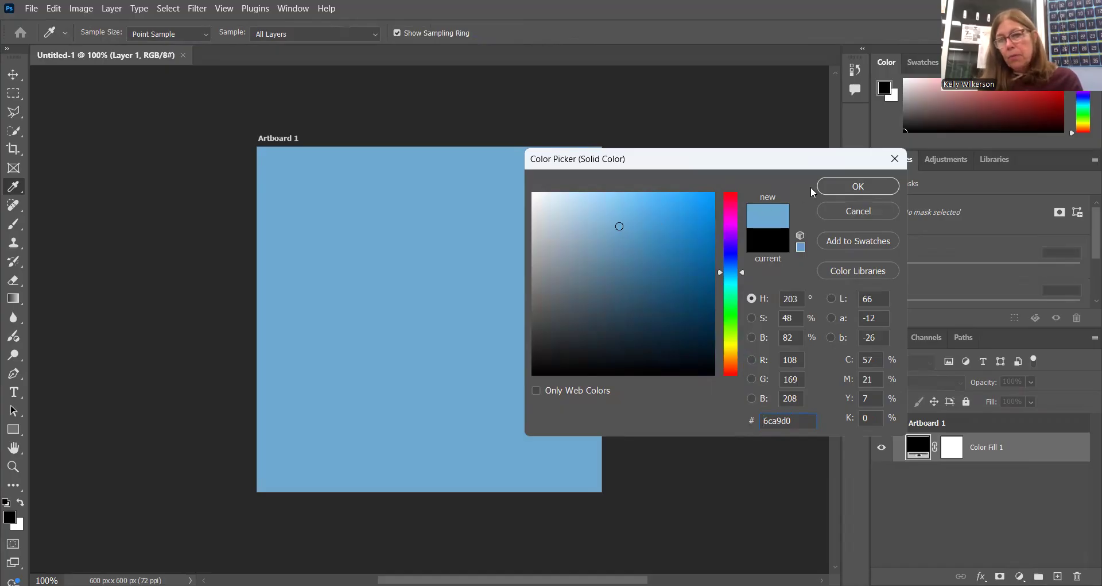
pyautogui.click(858, 186)
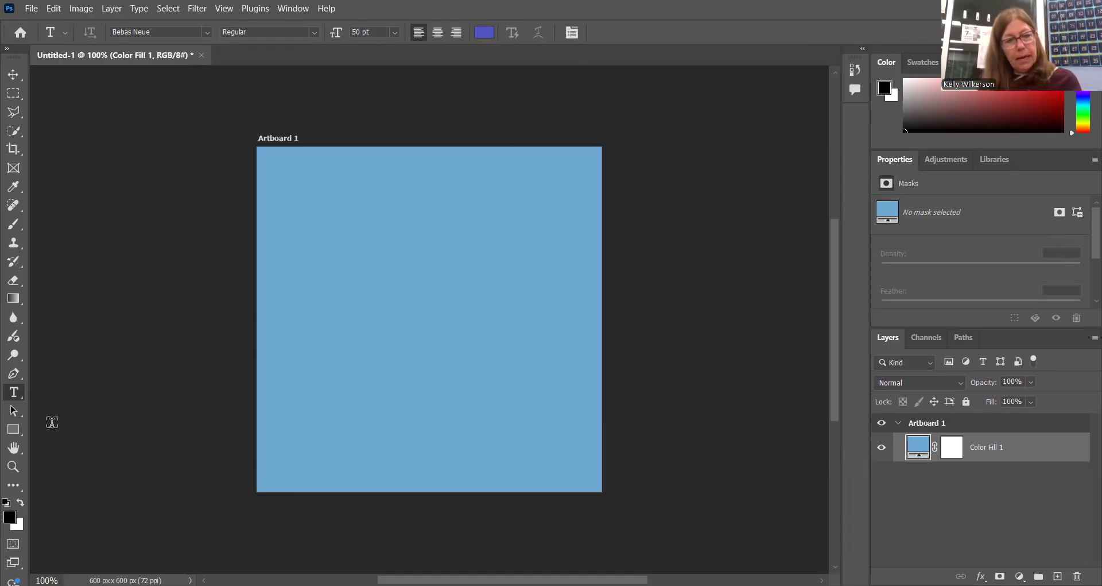
# Add the text CRACK to the artboard in the Impact font at 200 pt.
pyautogui.click(299, 286)
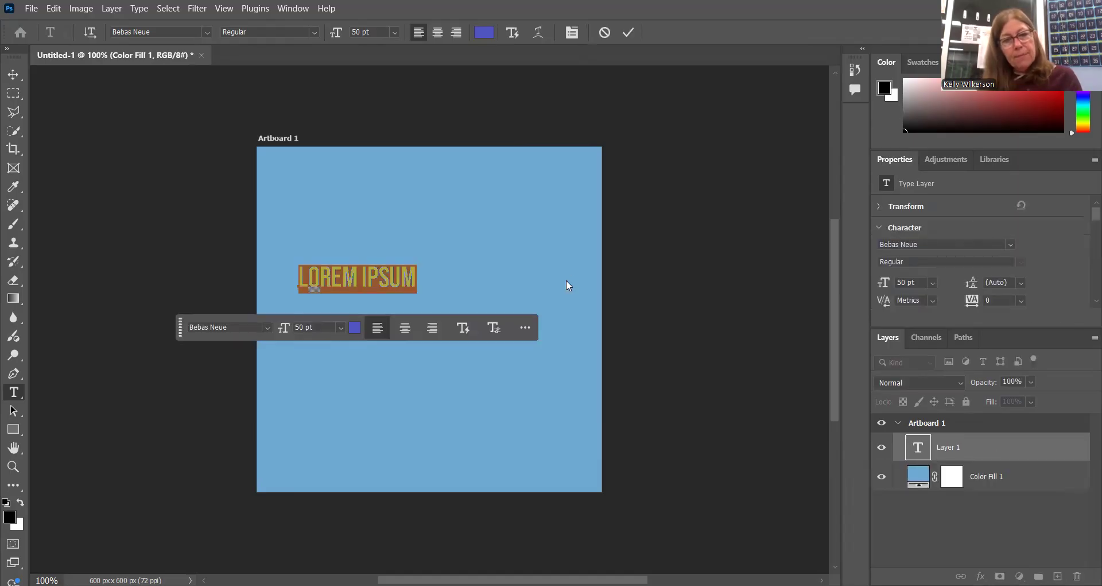
pyautogui.click(266, 328)
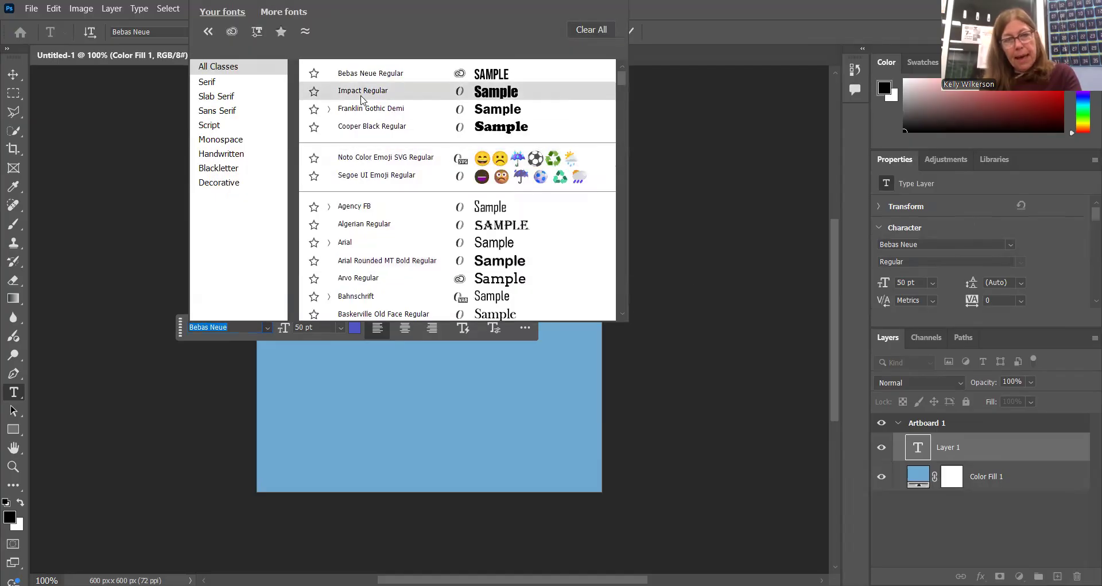
pyautogui.click(361, 96)
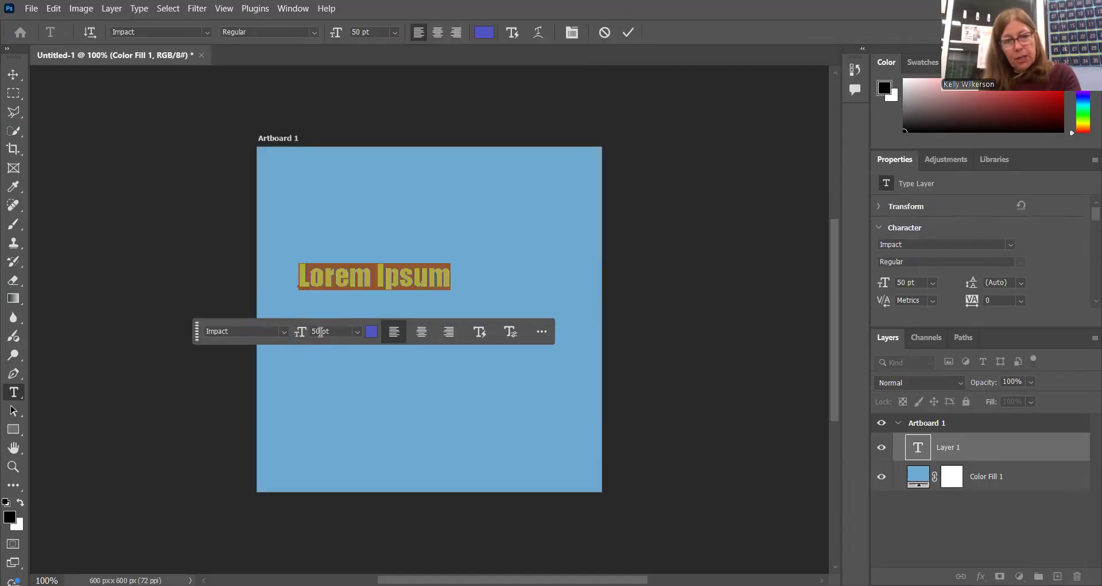
pyautogui.write('2')
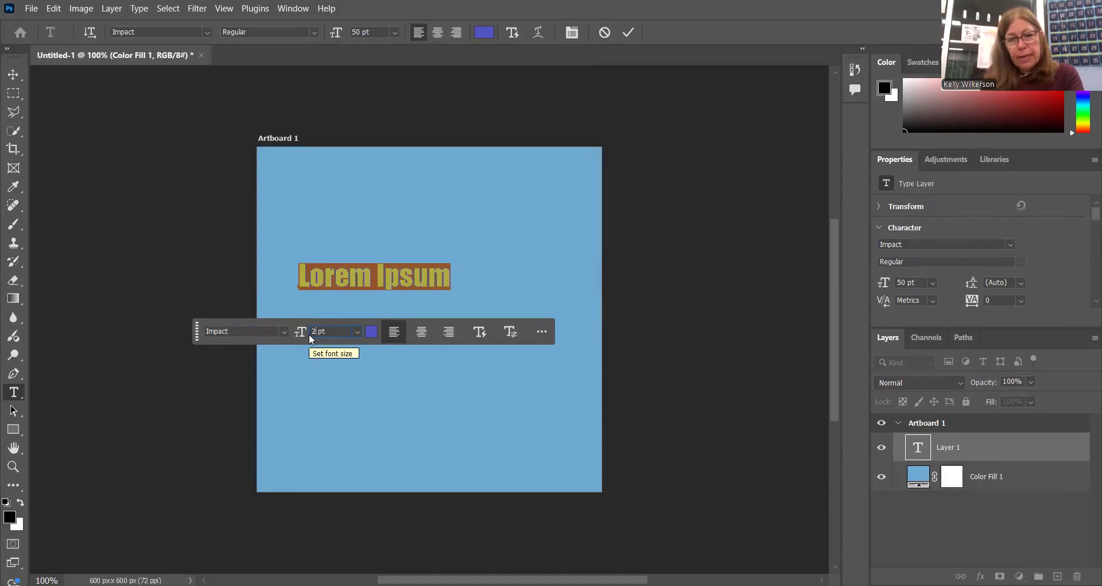
pyautogui.write('00')
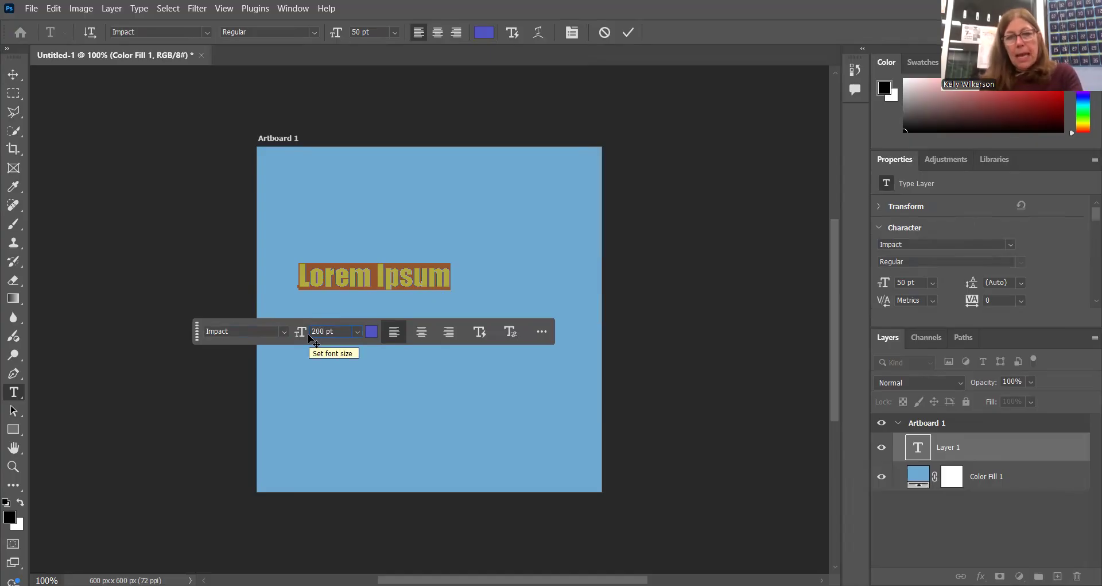
pyautogui.press('Return')
pyautogui.write('CRACK')
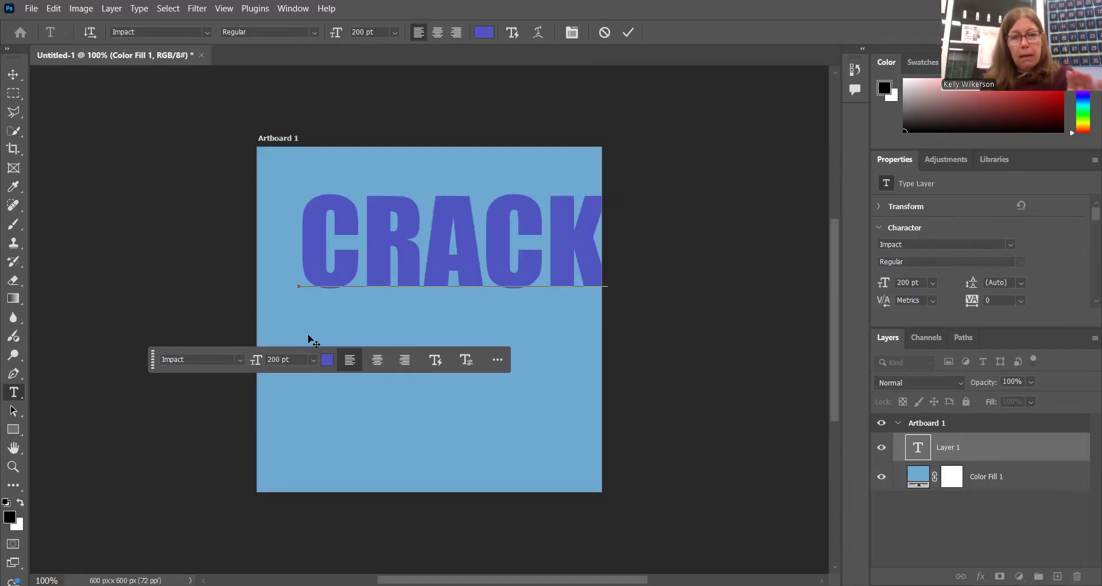
pyautogui.click(149, 217)
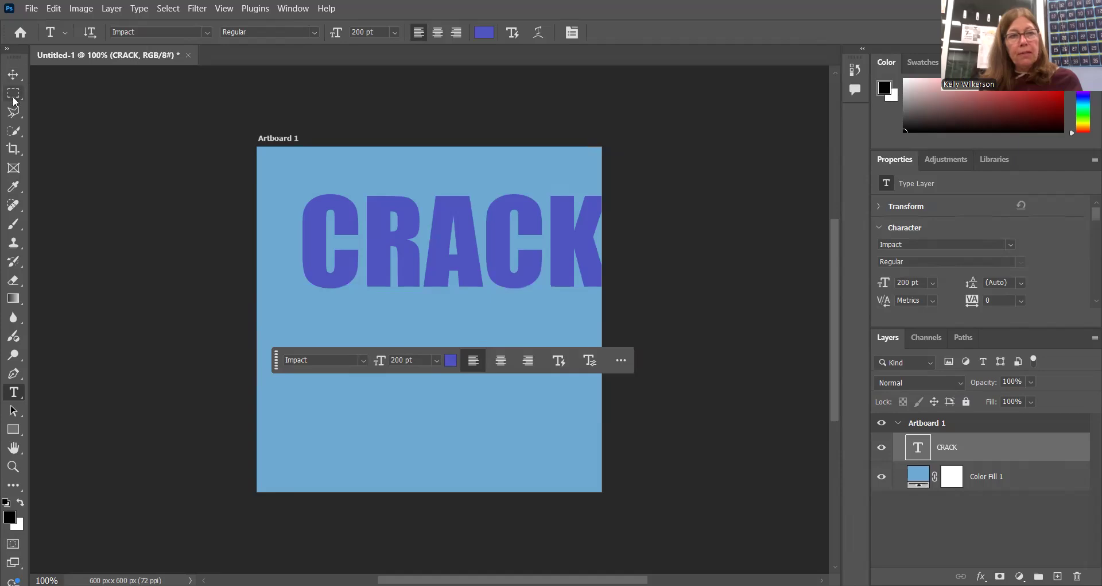
# Move the CRACK text to the centre of the artboard with the Move tool.
pyautogui.click(14, 76)
pyautogui.rightClick(17, 79)
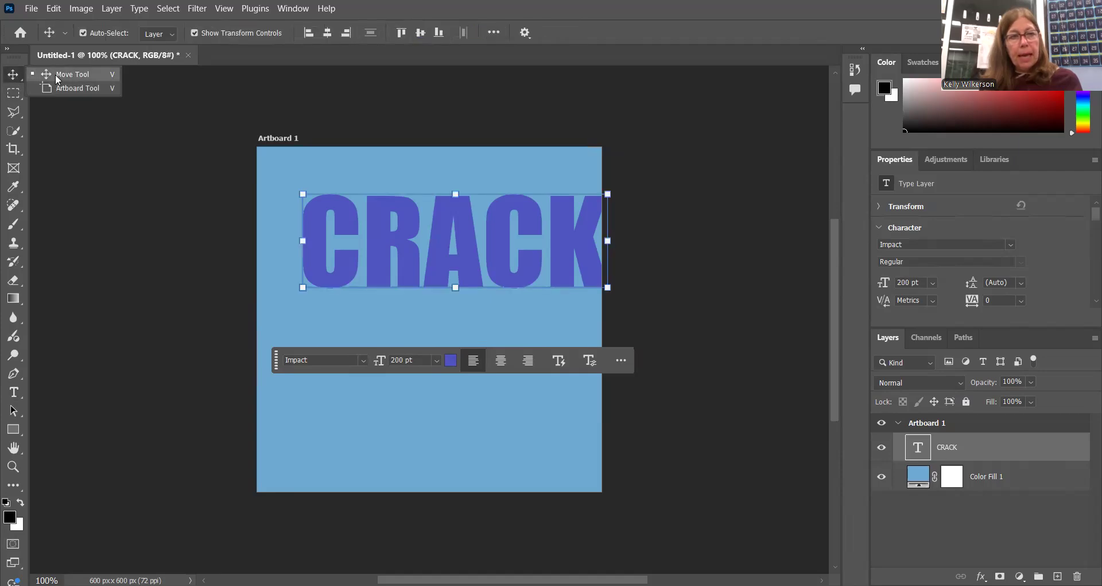
pyautogui.click(57, 79)
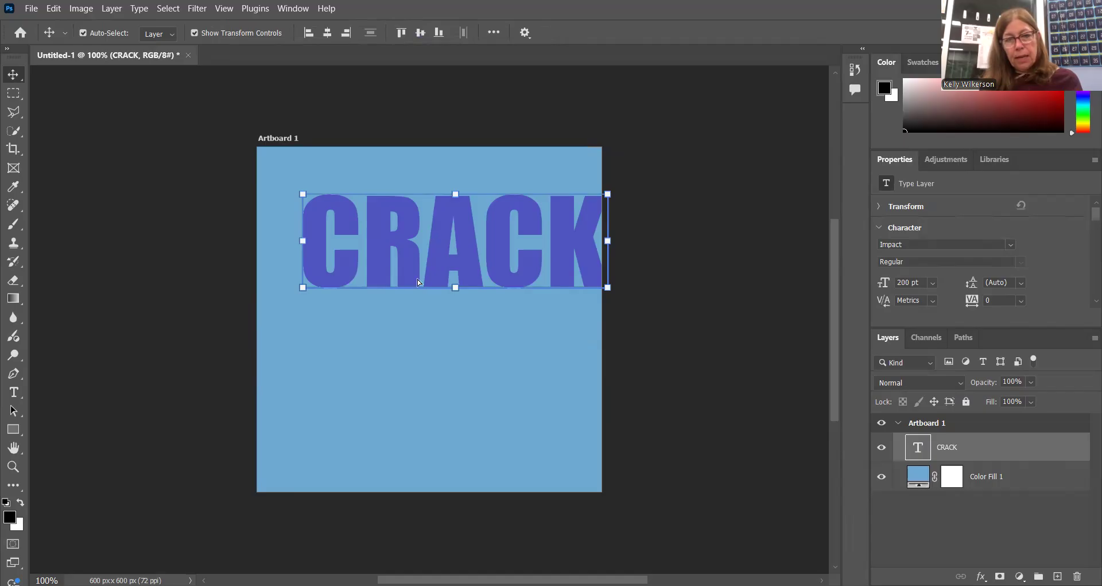
pyautogui.moveTo(433, 240); pyautogui.dragTo(408, 311)
pyautogui.click(674, 311)
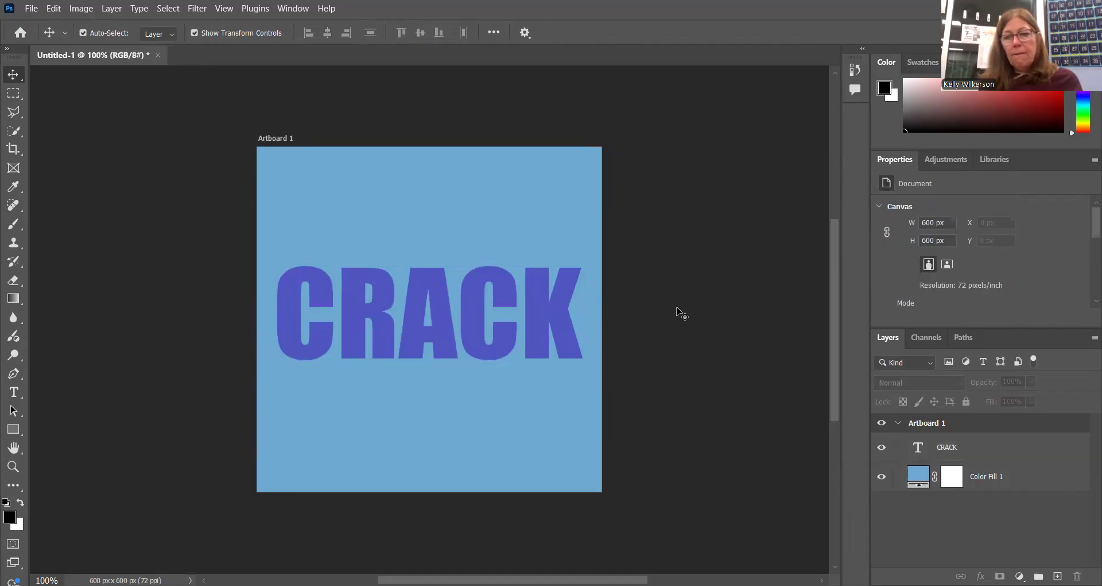
# Duplicate the CRACK text layer and rename the upper copy CRACK-1.
pyautogui.click(1020, 456)
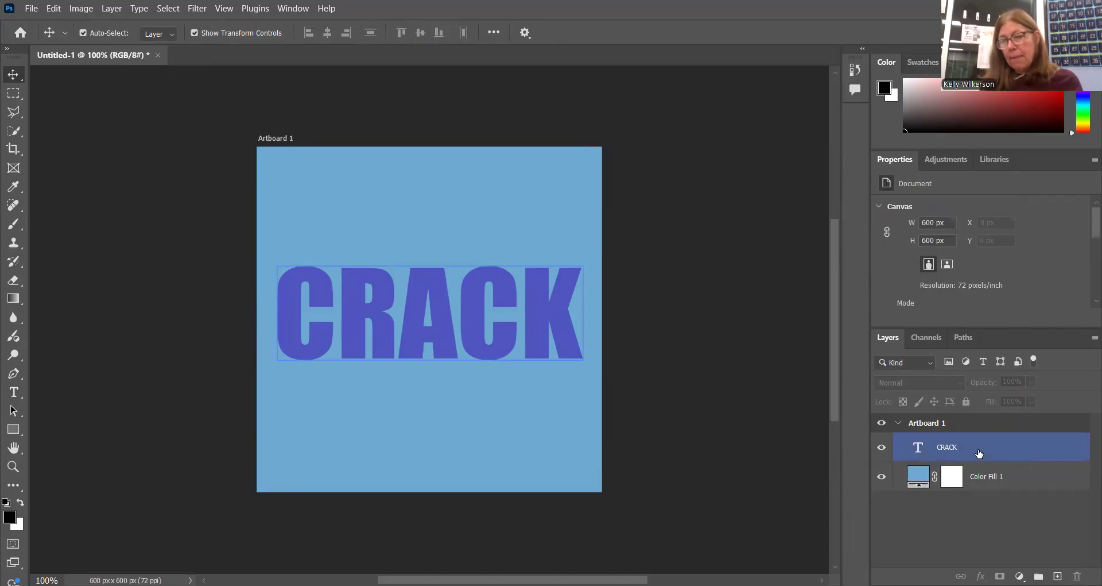
pyautogui.click(944, 449)
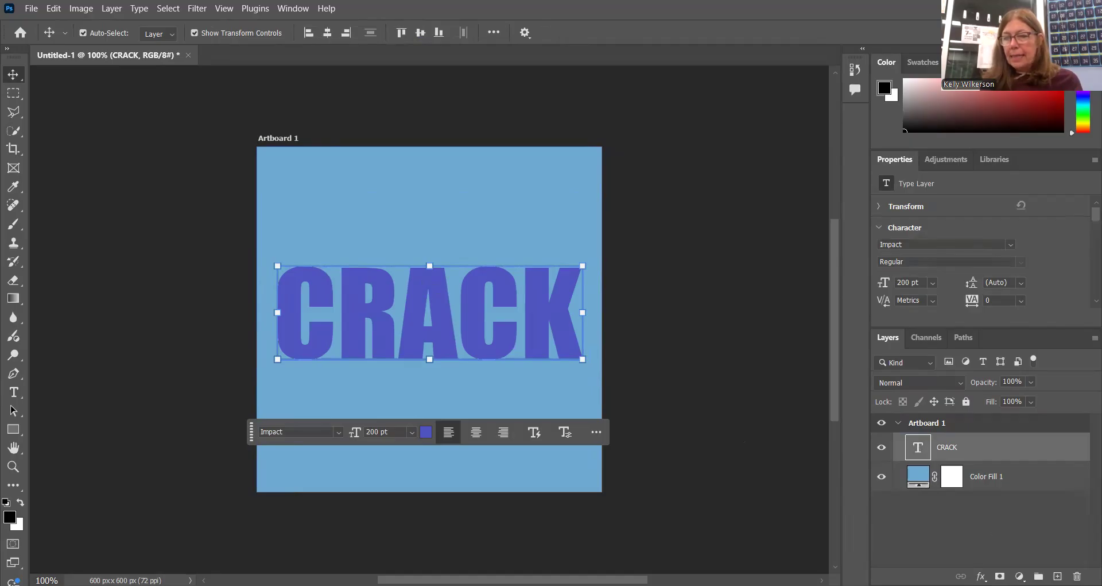
pyautogui.moveTo(965, 453); pyautogui.dragTo(1078, 576)
pyautogui.moveTo(964, 575); pyautogui.dragTo(1057, 576)
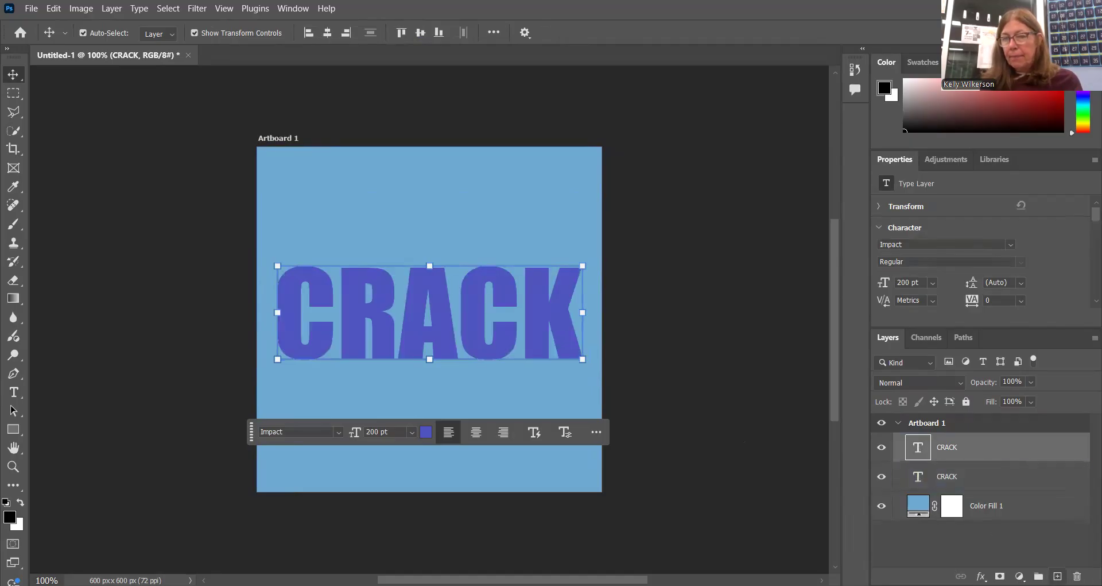
pyautogui.doubleClick(953, 448)
pyautogui.click(971, 447)
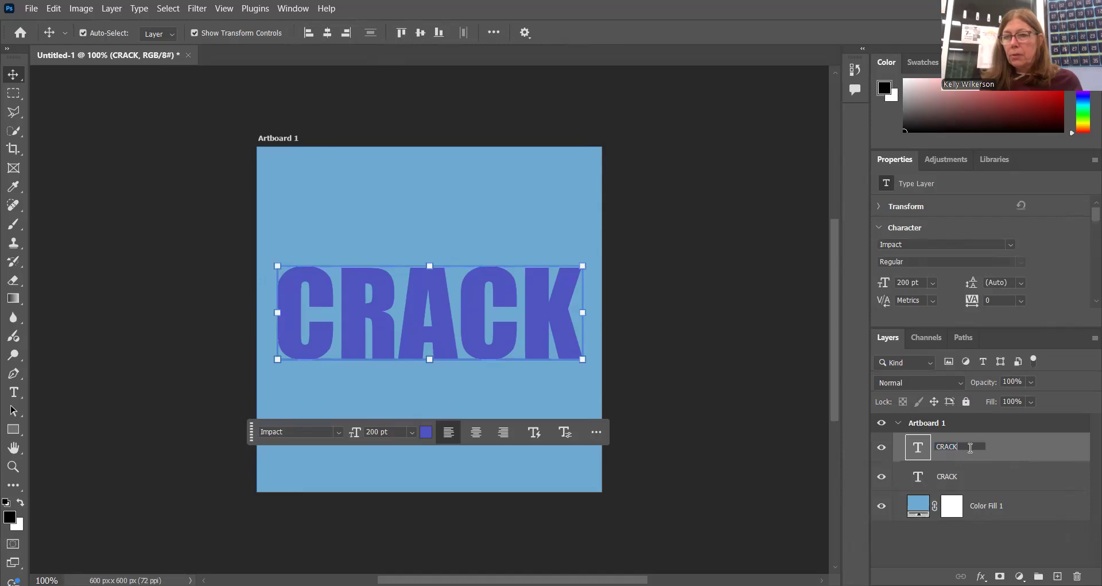
pyautogui.write('-1')
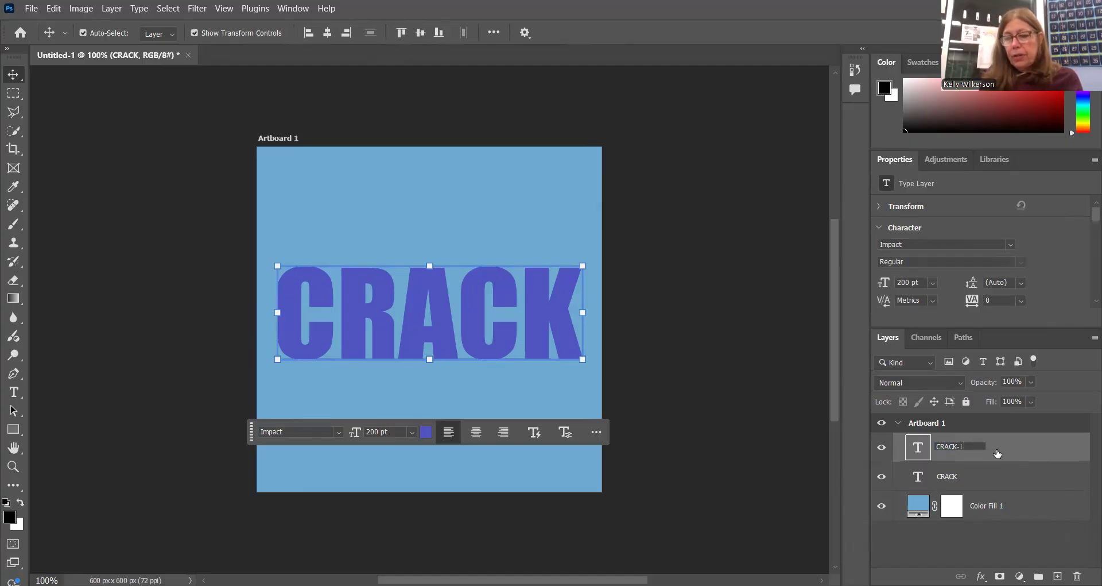
pyautogui.press('Return')
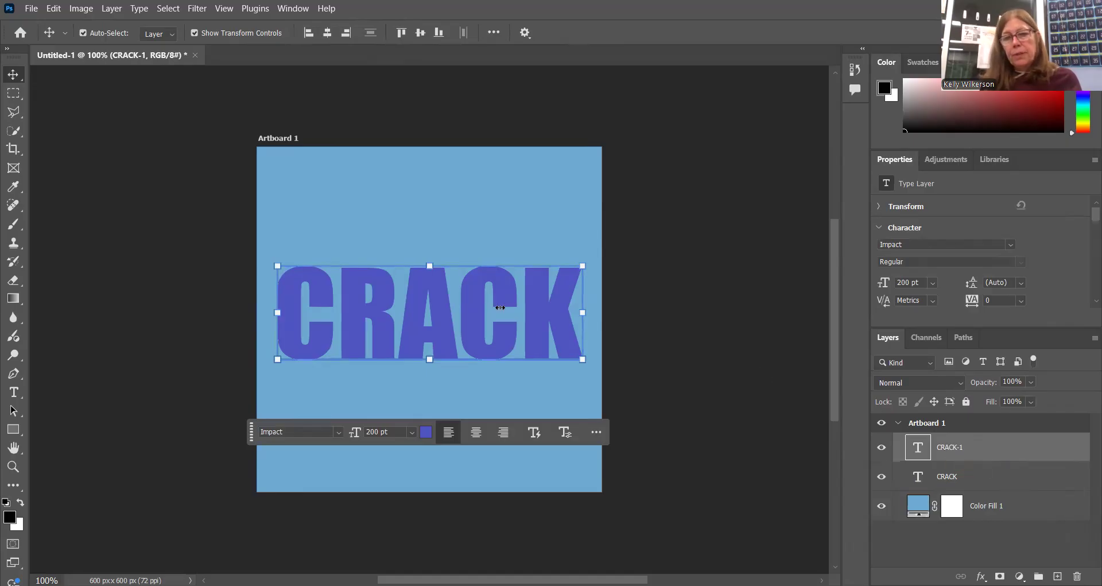
# Rasterize the type on the CRACK-1 layer.
pyautogui.rightClick(947, 450)
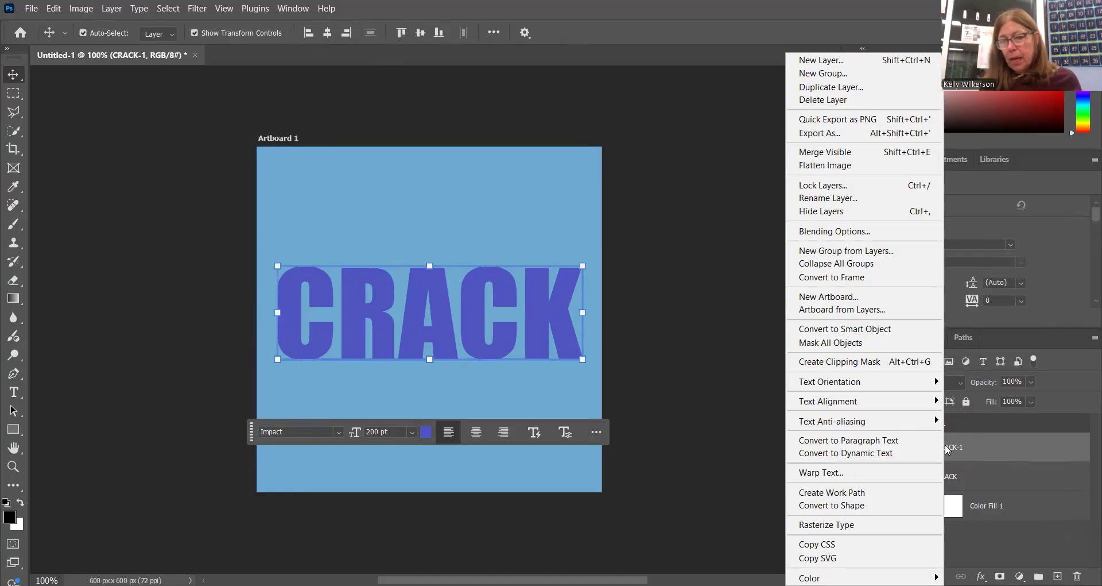
pyautogui.click(869, 526)
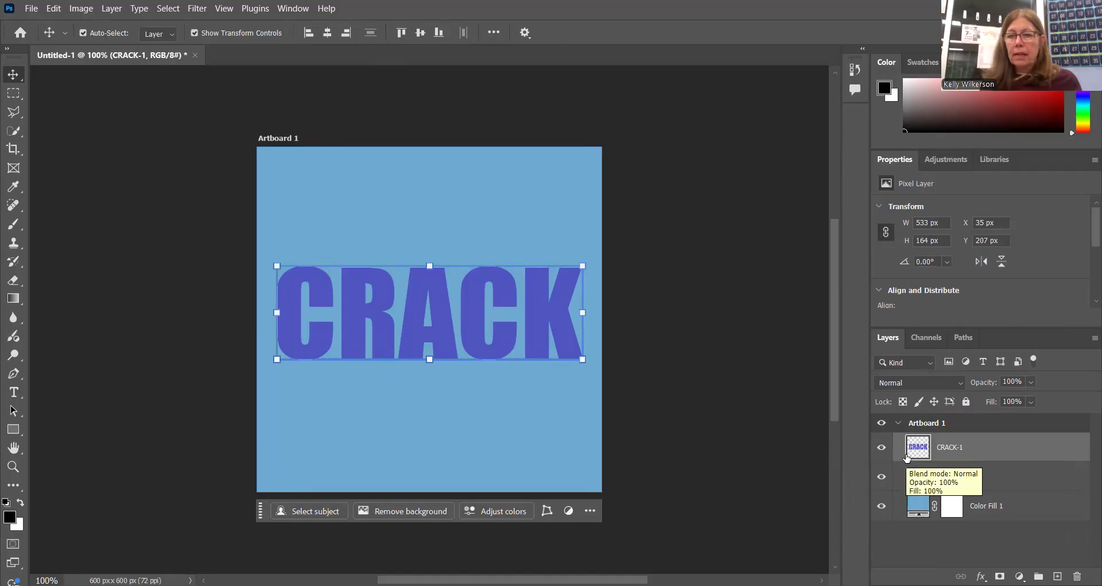
pyautogui.click(1005, 436)
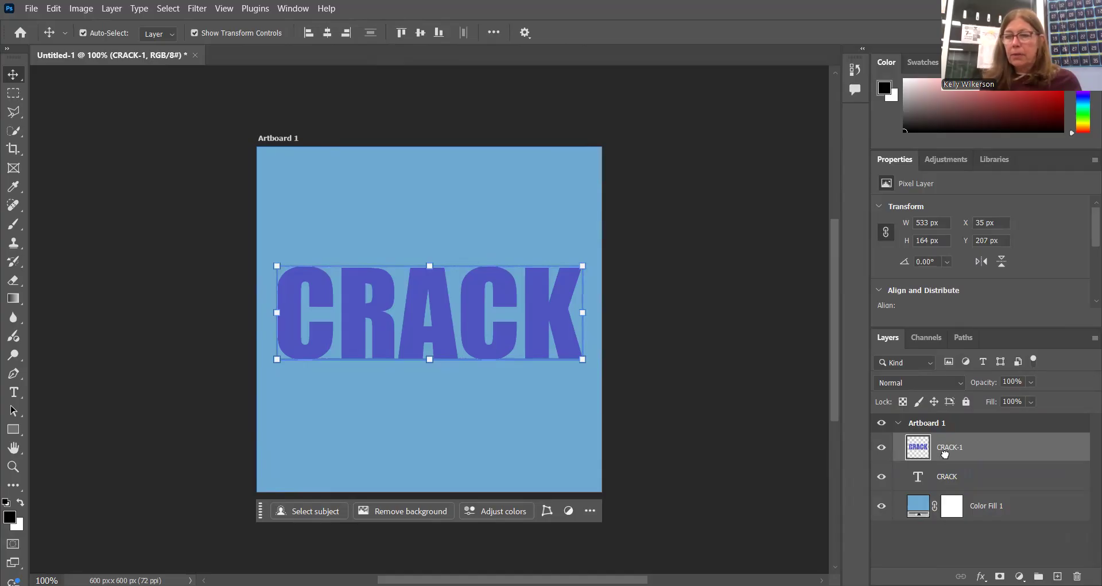
# Duplicate the rasterized CRACK-1 layer and rename the copy CRACK-2.
pyautogui.hotkey('ctrl', 'j')
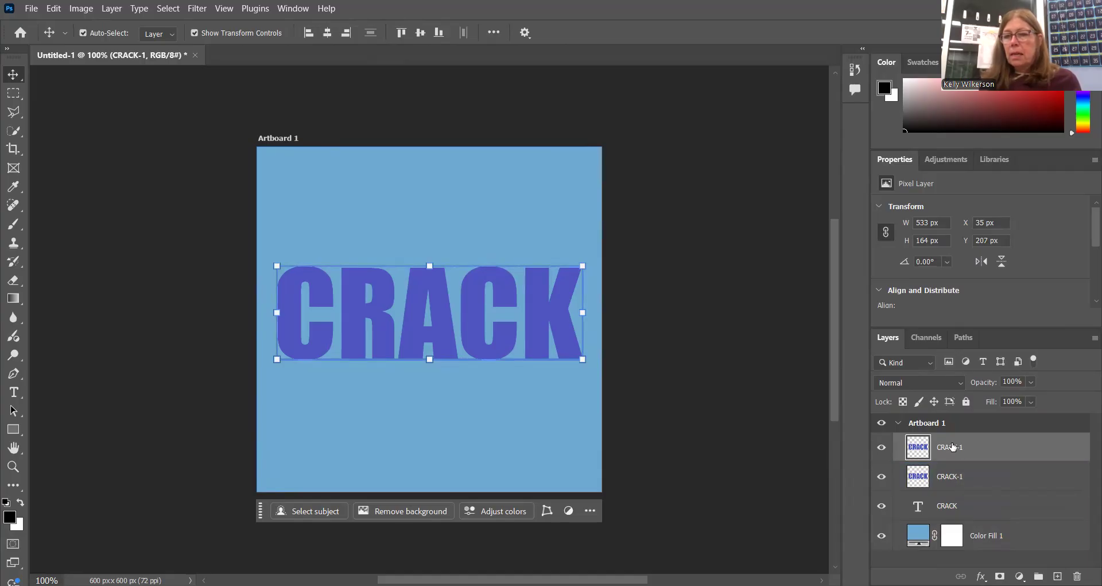
pyautogui.doubleClick(953, 447)
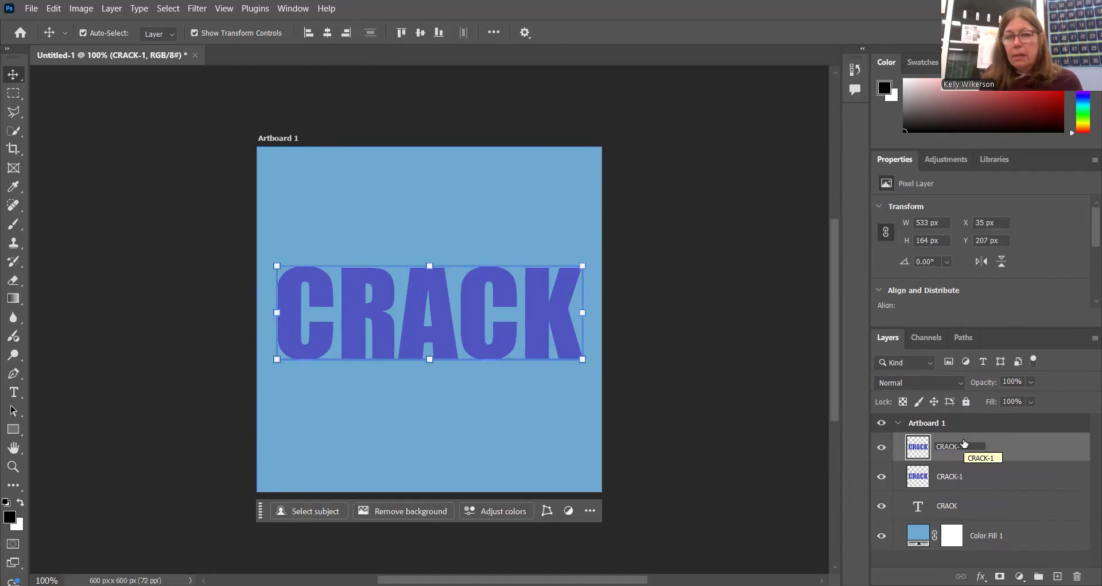
pyautogui.write('2')
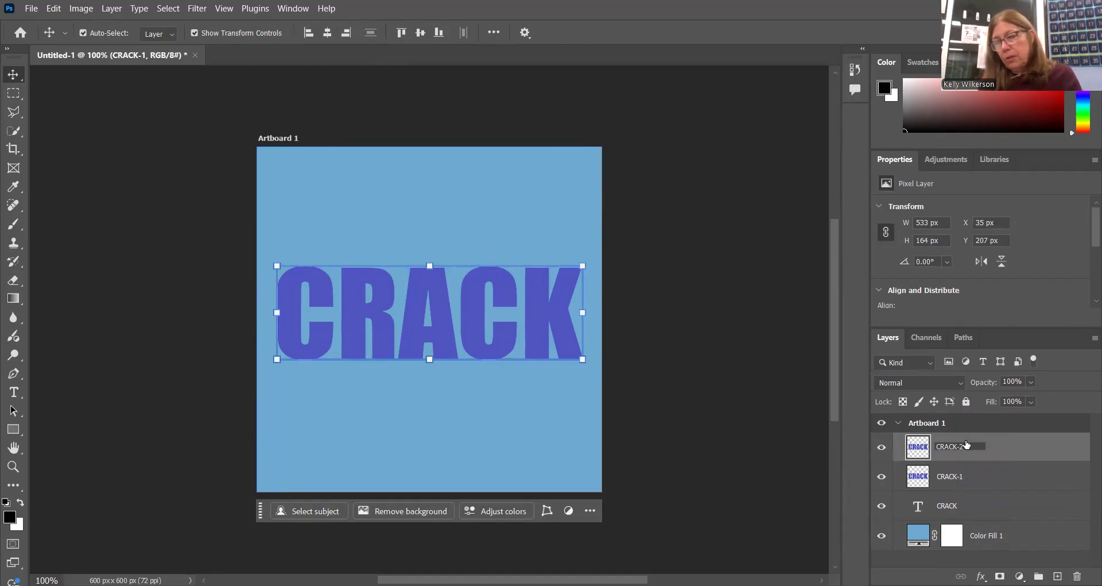
pyautogui.press('Return')
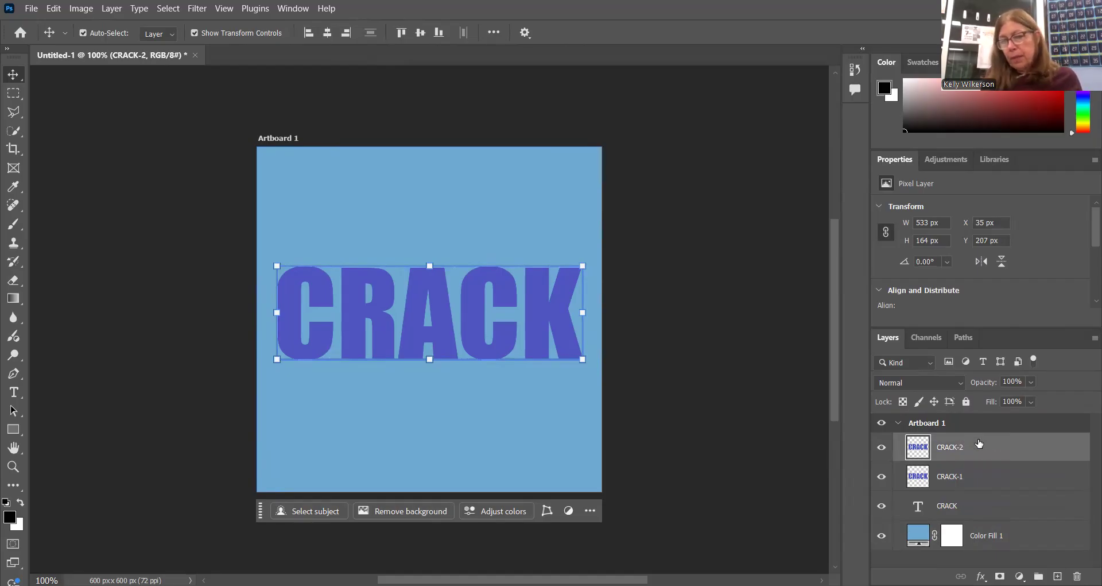
# Hide the CRACK-1 layer and the original CRACK text layer, leaving CRACK-2 visible.
pyautogui.click(882, 476)
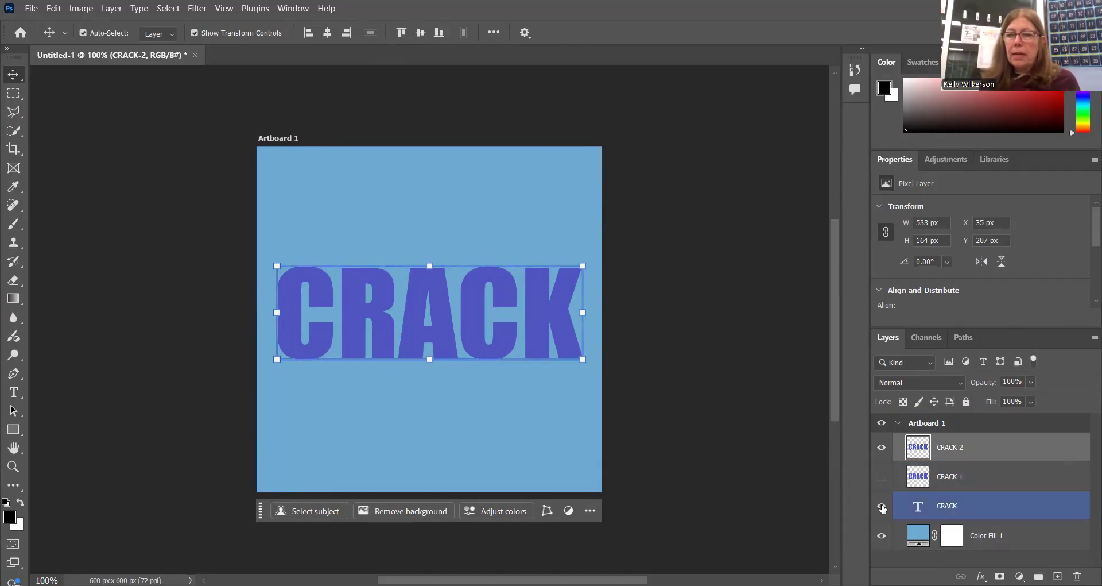
pyautogui.click(882, 505)
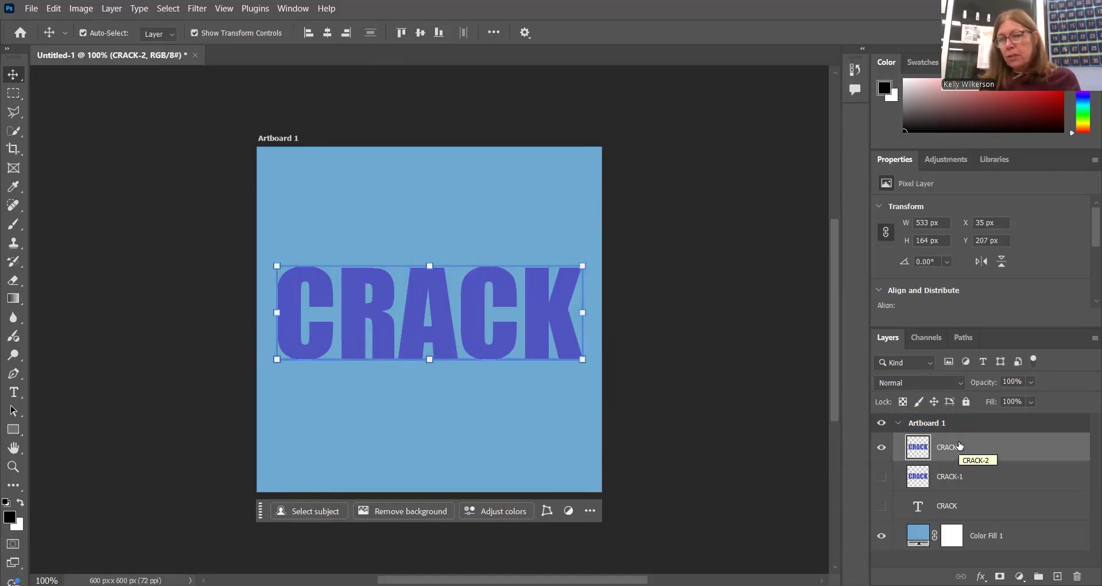
pyautogui.click(883, 475)
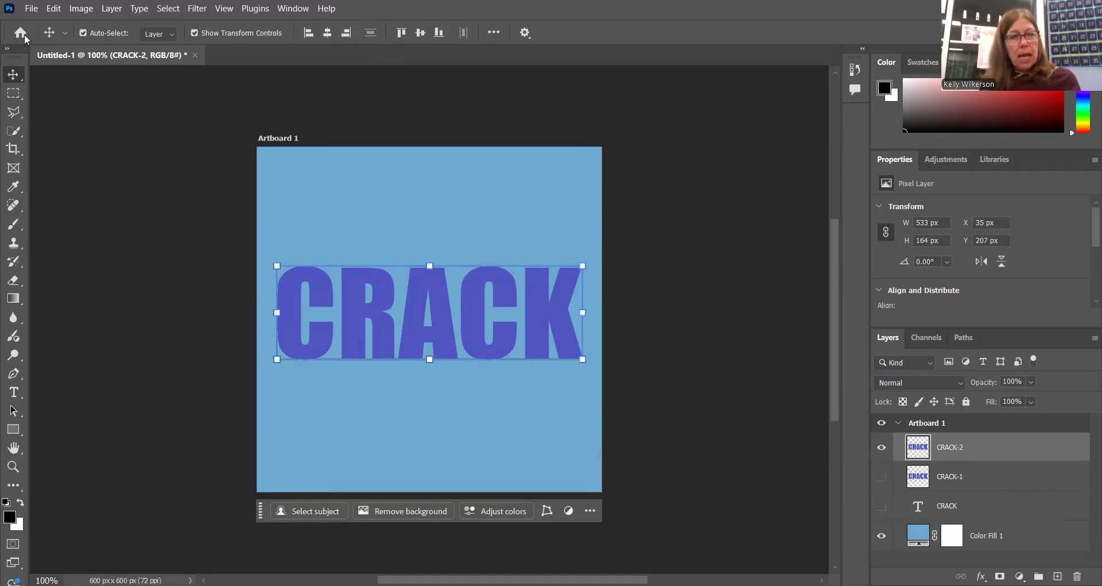
# Outline the end of the word on CRACK-2 with the Polygonal Lasso, cutting diagonally through the second C and enclosing the K.
pyautogui.click(14, 112)
pyautogui.rightClick(17, 113)
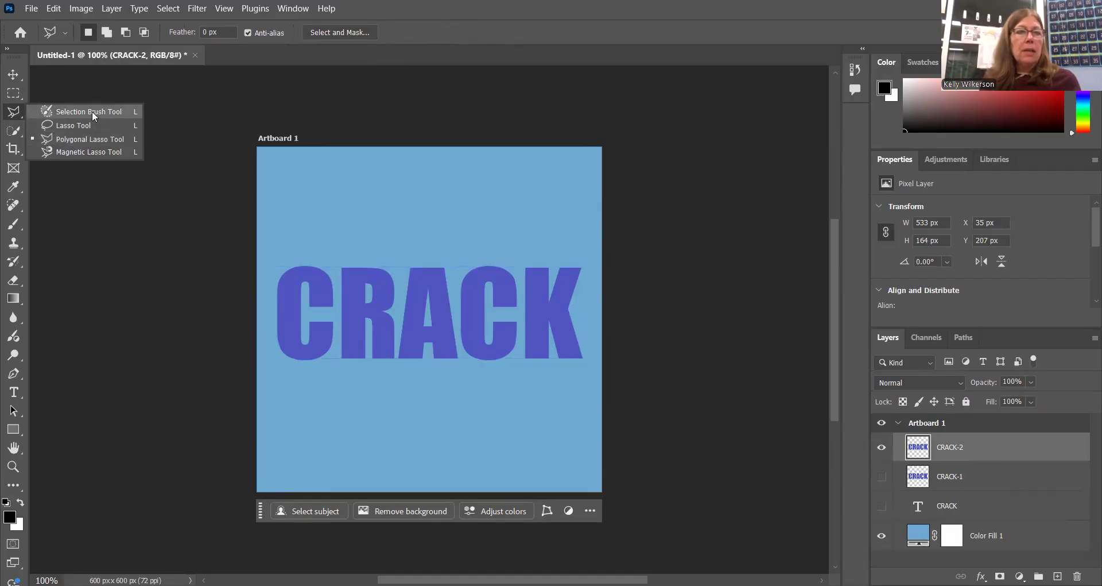
pyautogui.click(58, 113)
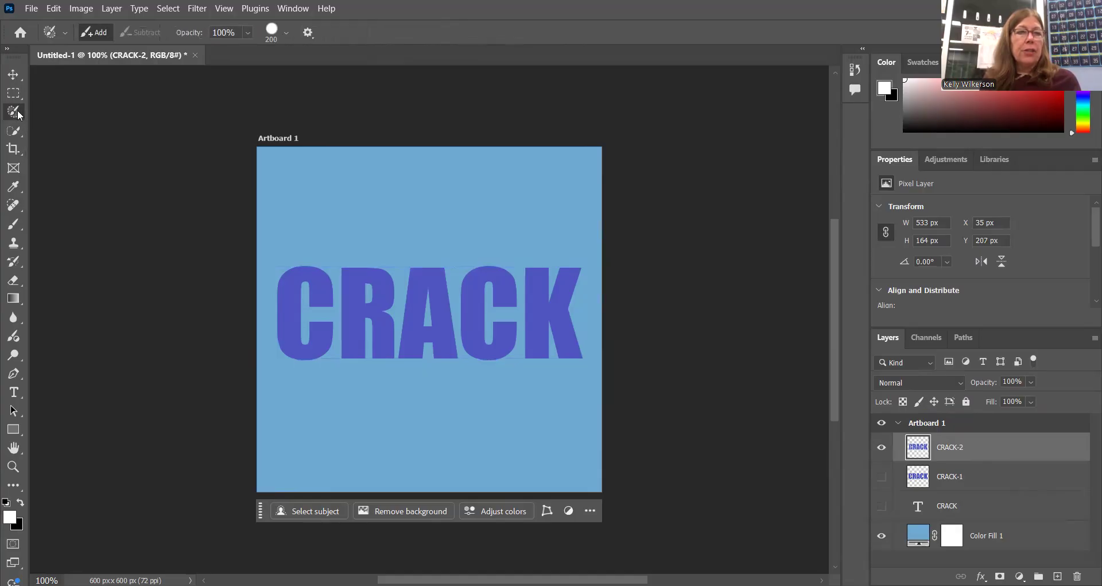
pyautogui.rightClick(19, 115)
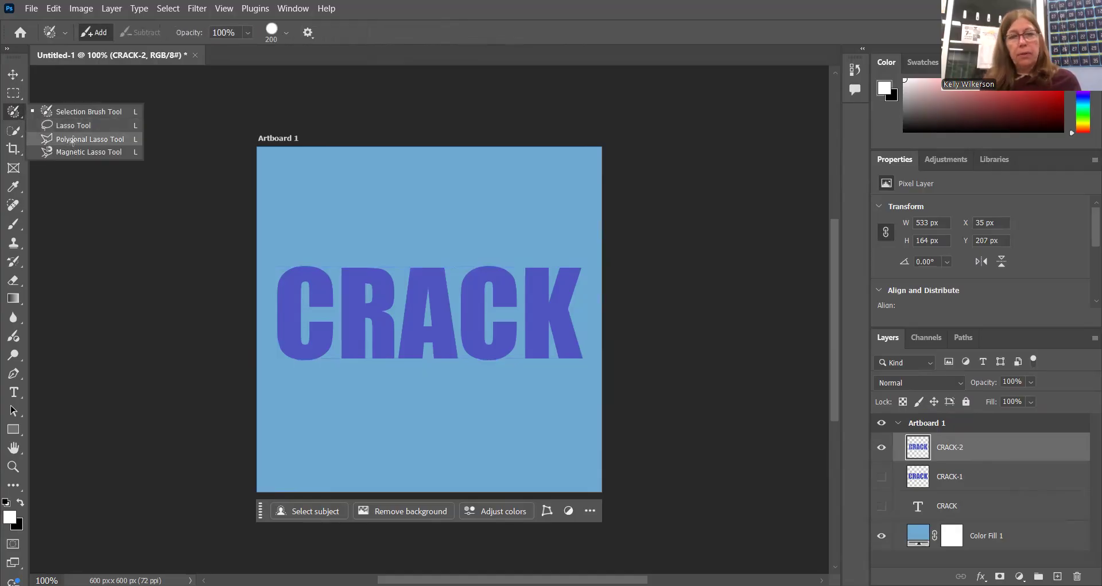
pyautogui.click(73, 141)
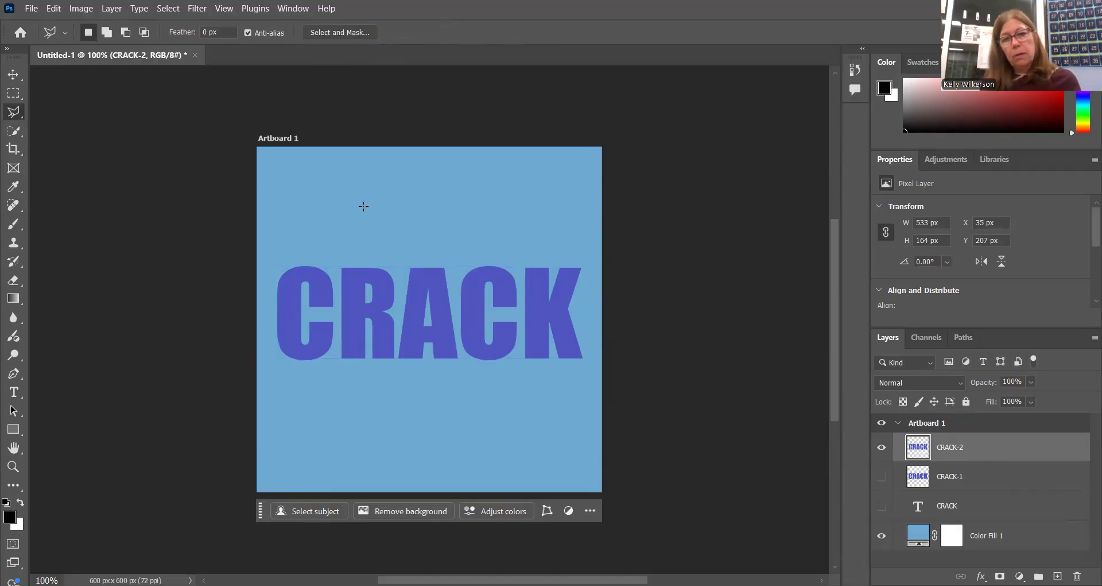
pyautogui.click(462, 234)
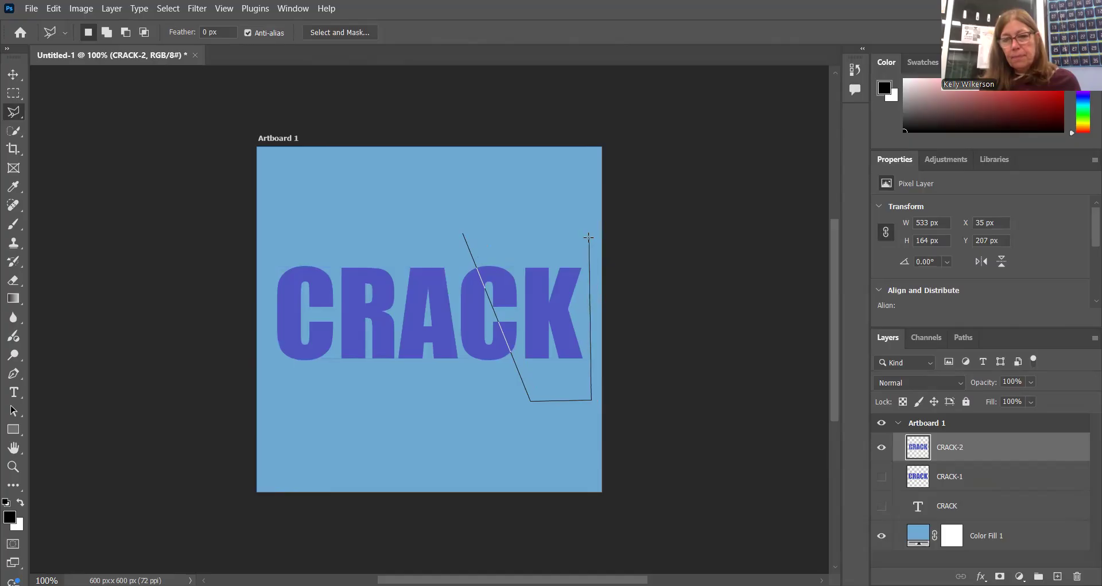
pyautogui.click(463, 234)
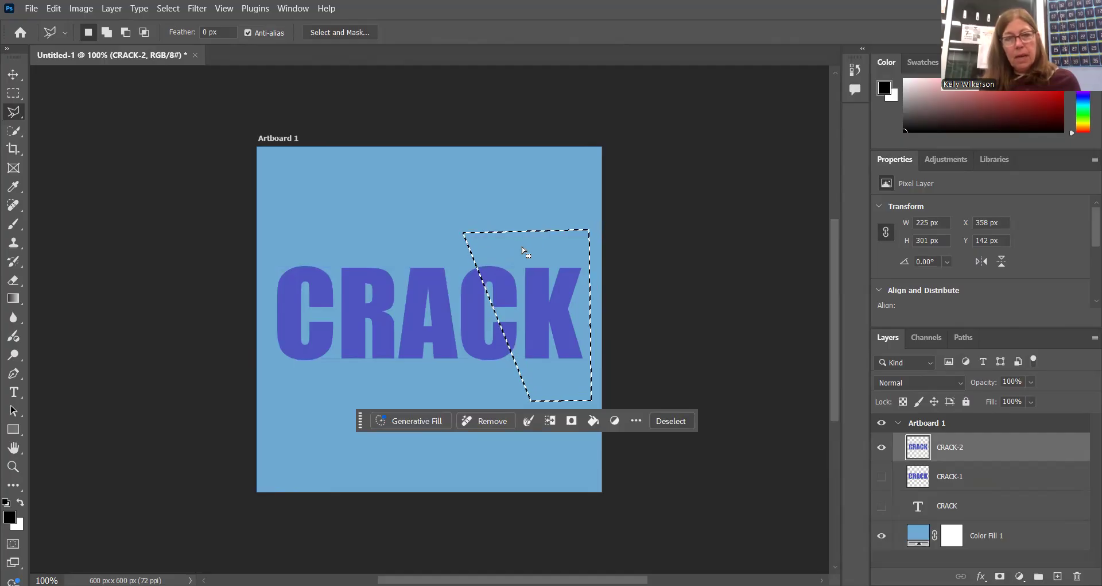
# Free-transform the selected CK piece about 16 px right and 4 px up, rotate it about -5.2°, apply it and deselect.
pyautogui.click(14, 77)
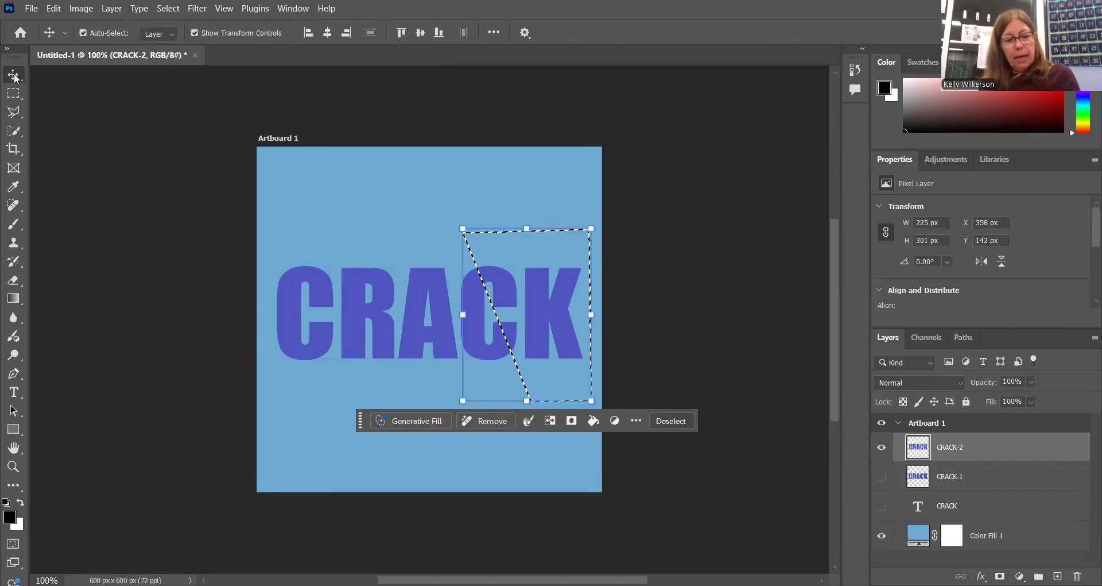
pyautogui.hotkey('ctrl', 't')
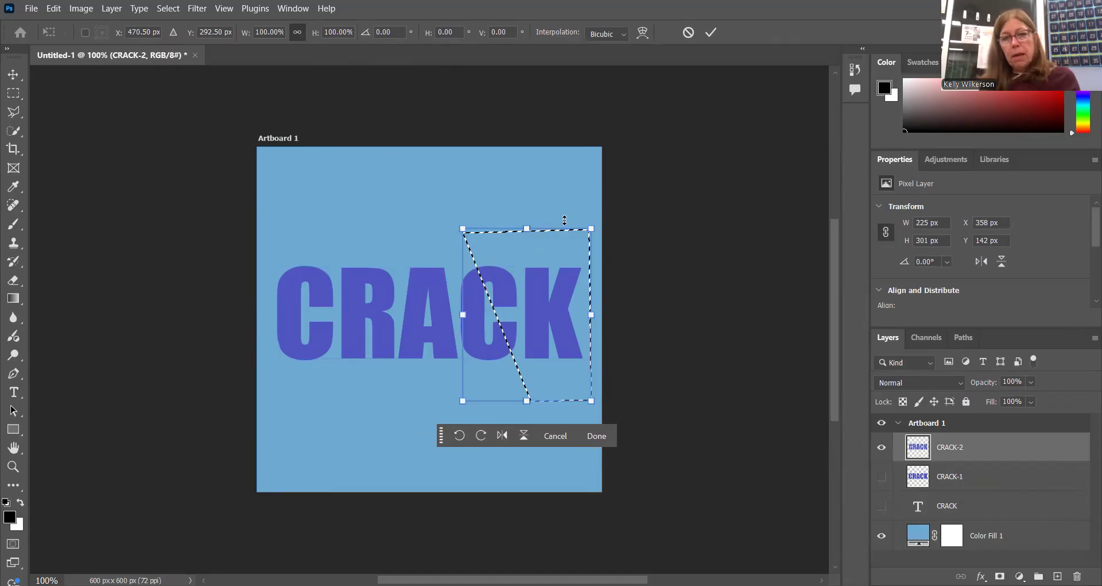
pyautogui.moveTo(527, 269); pyautogui.dragTo(536, 265)
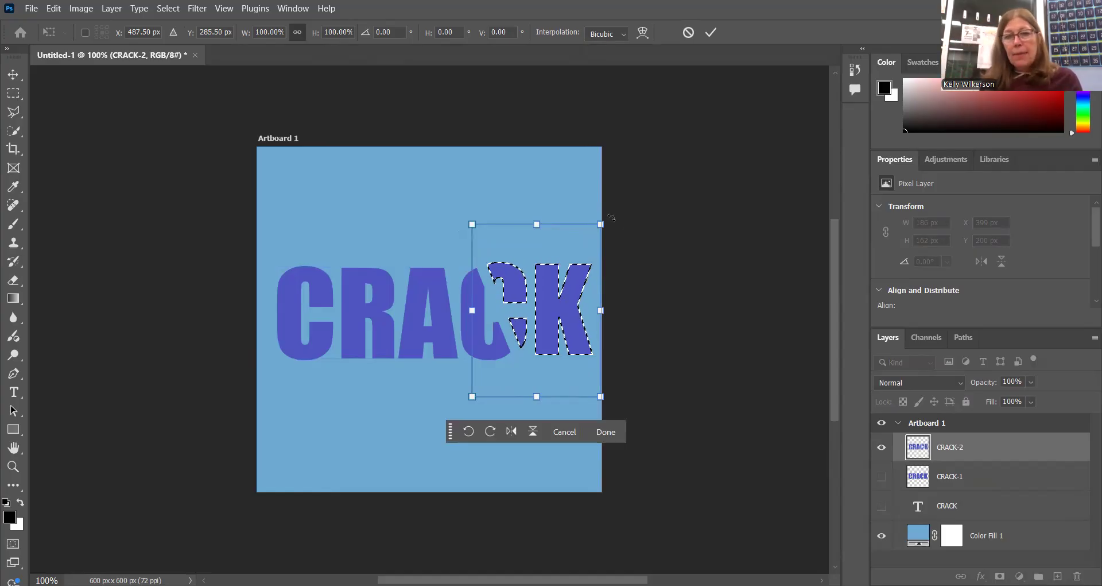
pyautogui.moveTo(611, 218); pyautogui.dragTo(592, 208)
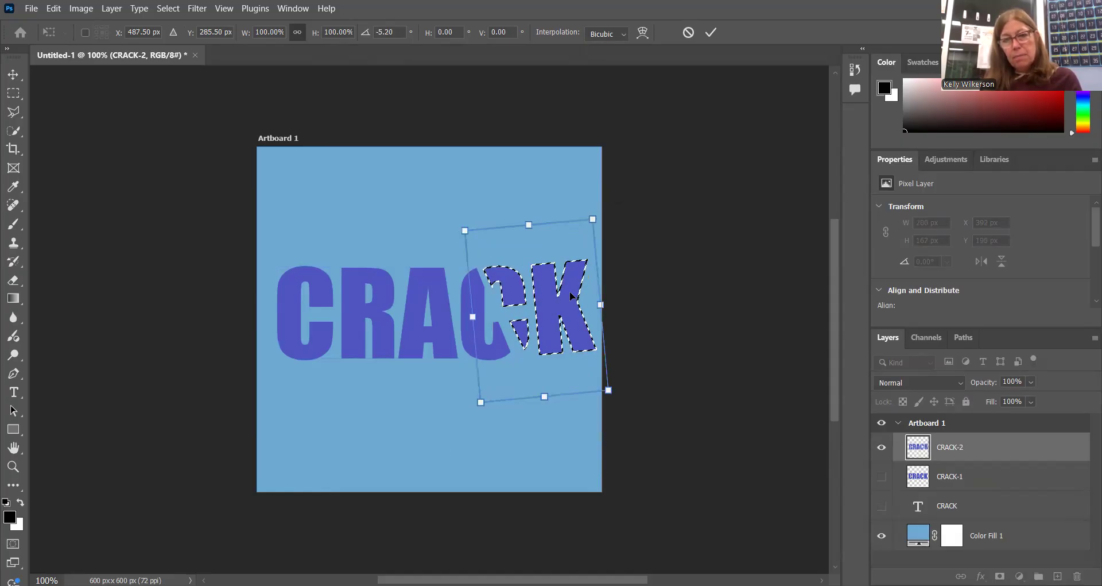
pyautogui.moveTo(573, 298); pyautogui.dragTo(573, 300)
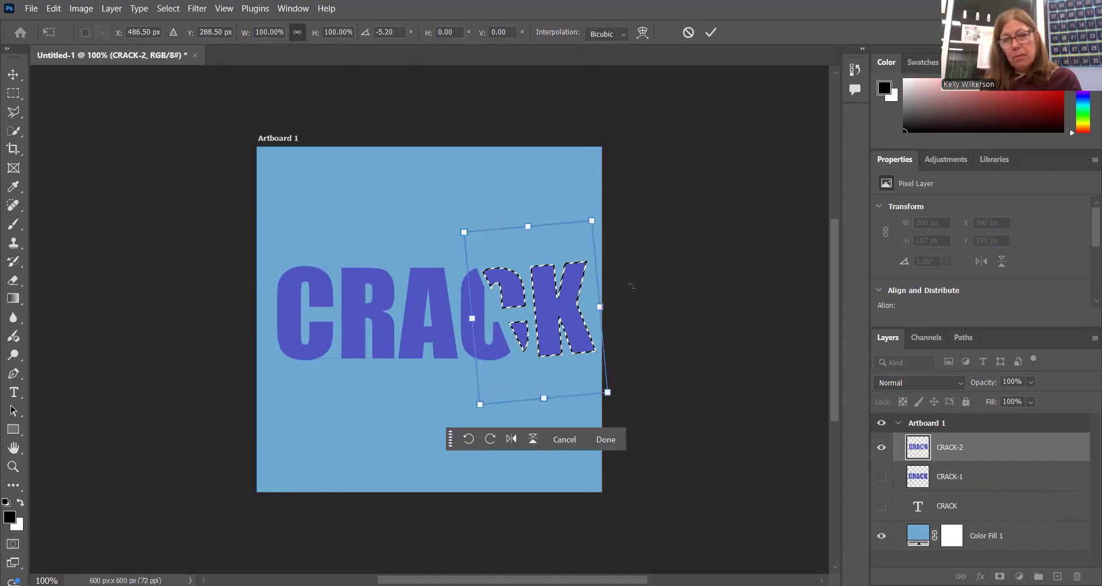
pyautogui.click(607, 439)
pyautogui.click(684, 381)
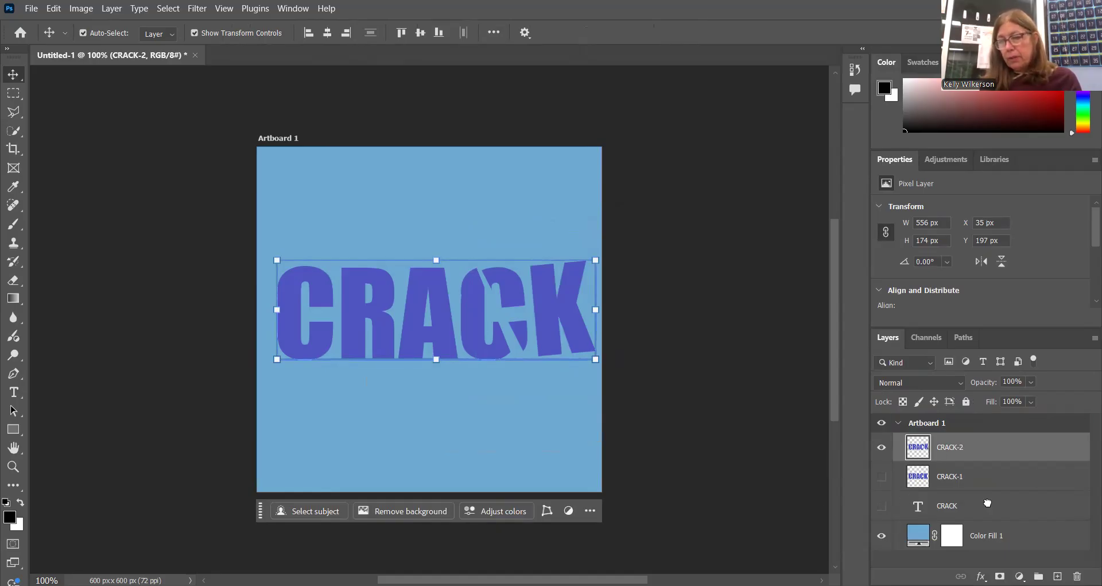
# Duplicate the CRACK-2 layer, hide the lower copy, and rename the upper one CRACK-3.
pyautogui.hotkey('ctrl', 'j')
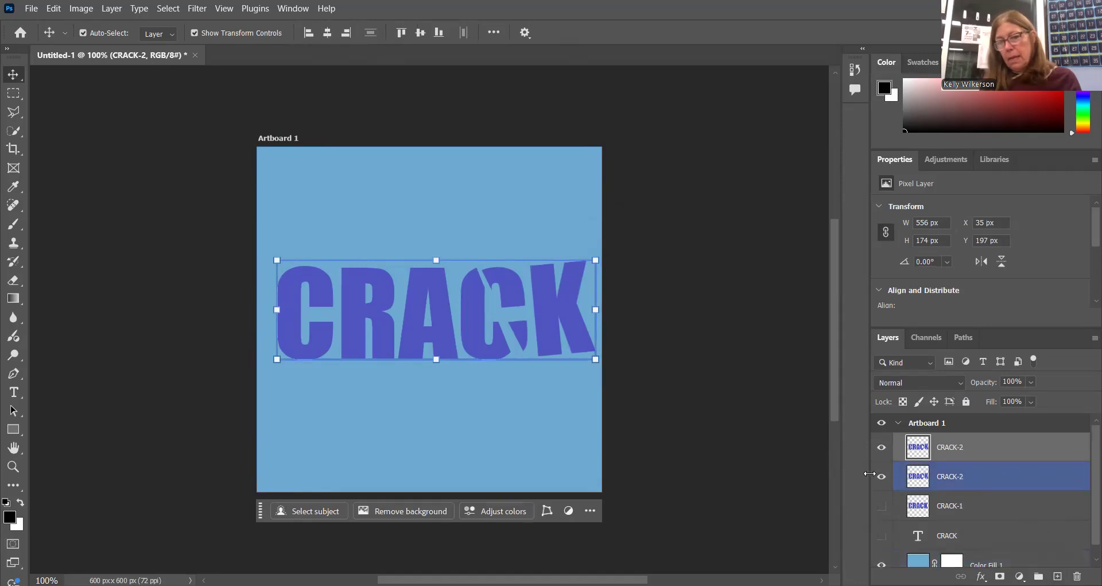
pyautogui.click(882, 478)
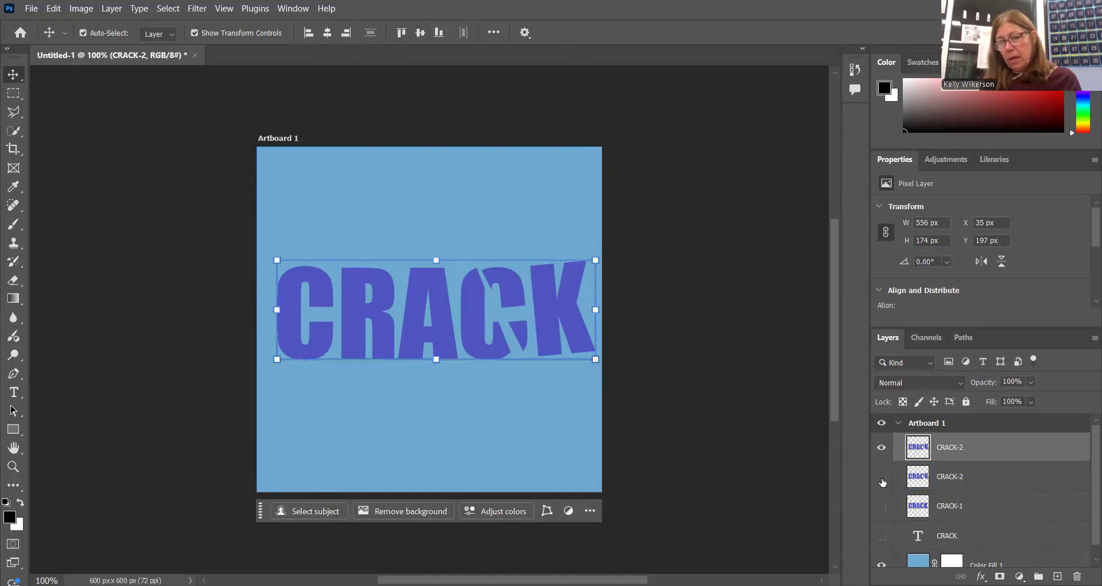
pyautogui.doubleClick(965, 450)
pyautogui.write('CRACK-3')
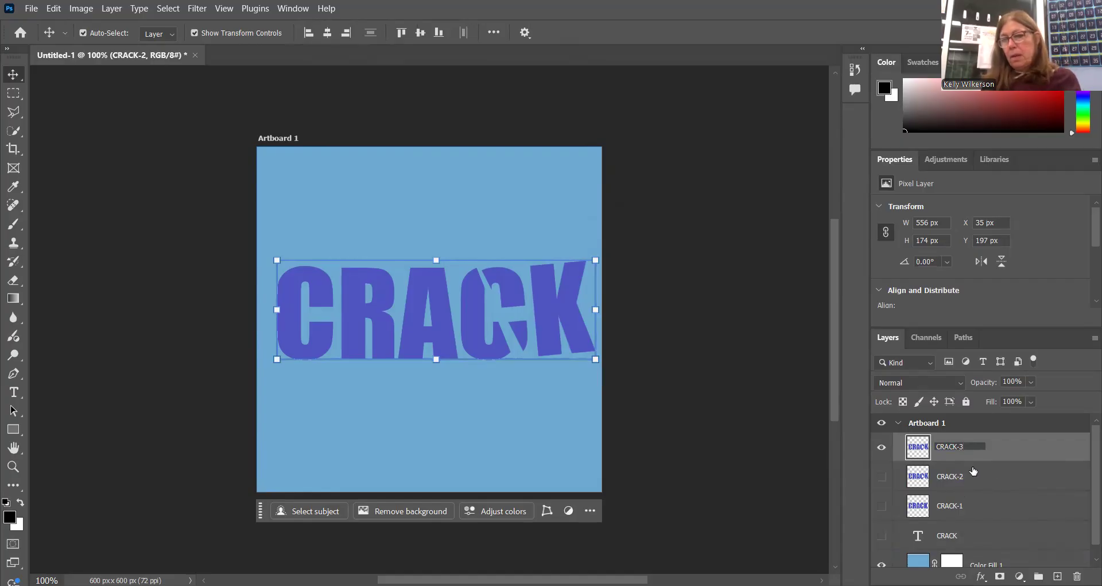
pyautogui.press('Return')
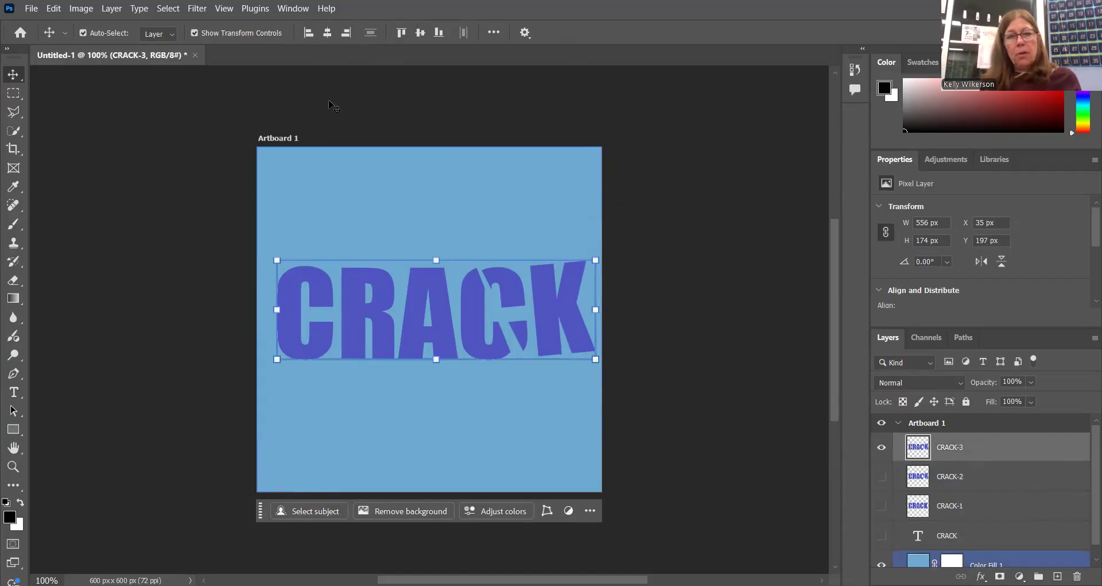
# Outline the start of the word on CRACK-3 with the Polygonal Lasso, enclosing the first C and cutting diagonally through the R.
pyautogui.click(14, 113)
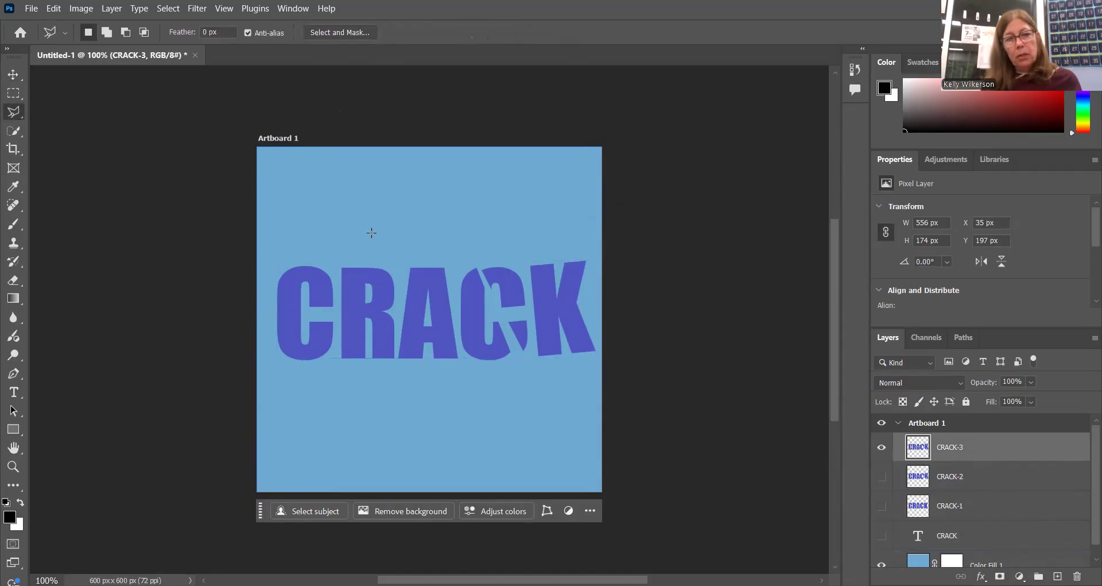
pyautogui.click(387, 220)
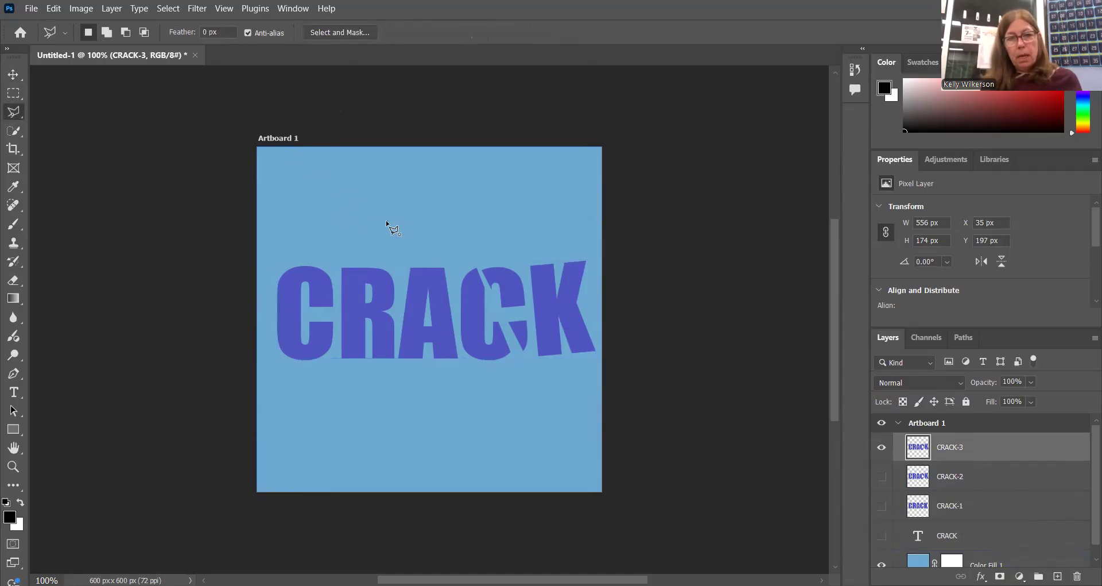
pyautogui.click(327, 400)
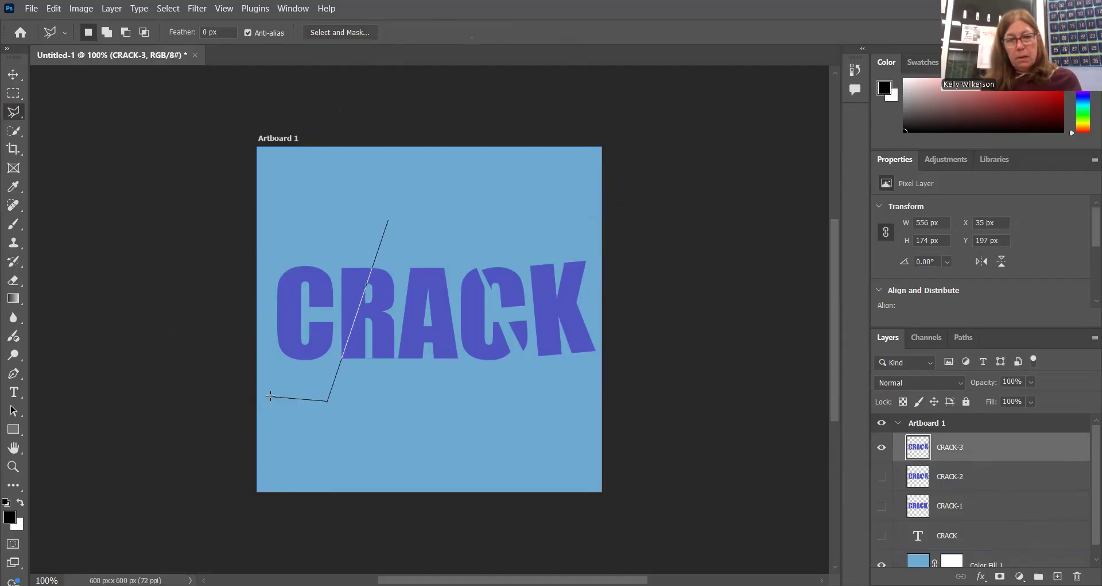
pyautogui.click(267, 396)
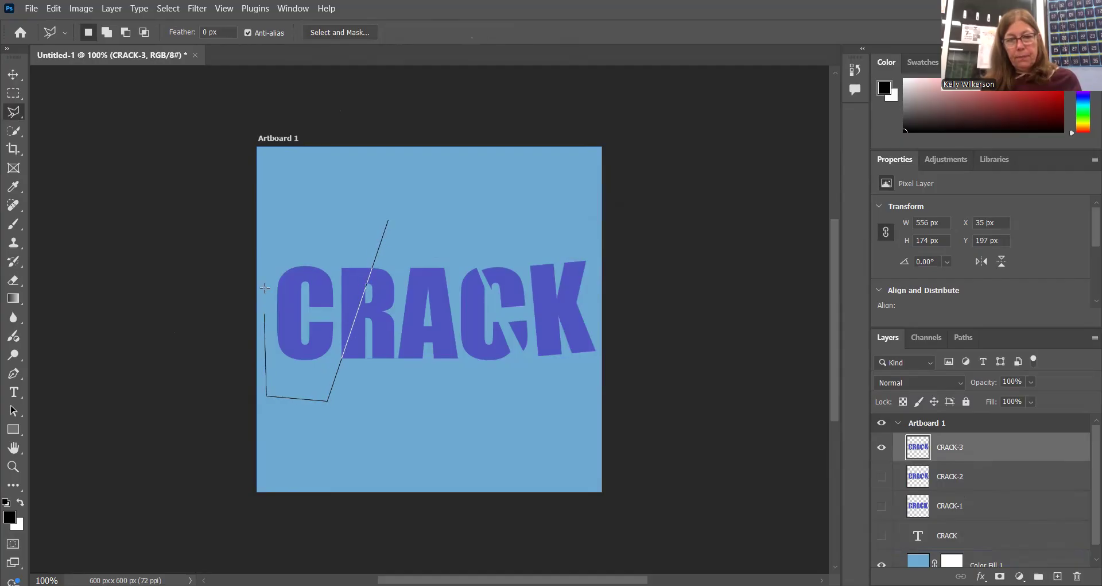
pyautogui.click(272, 221)
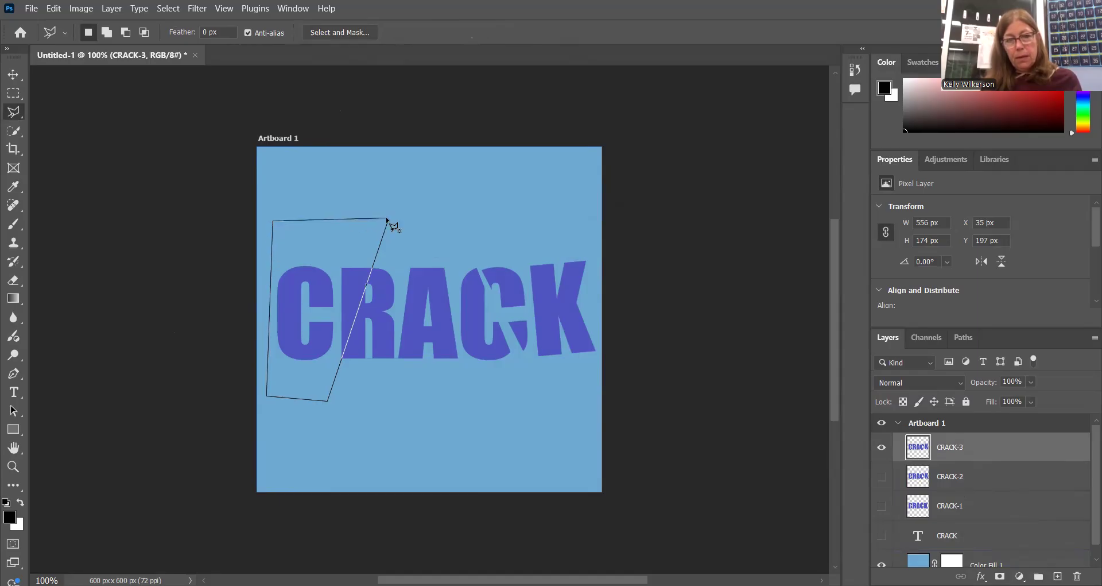
pyautogui.click(390, 223)
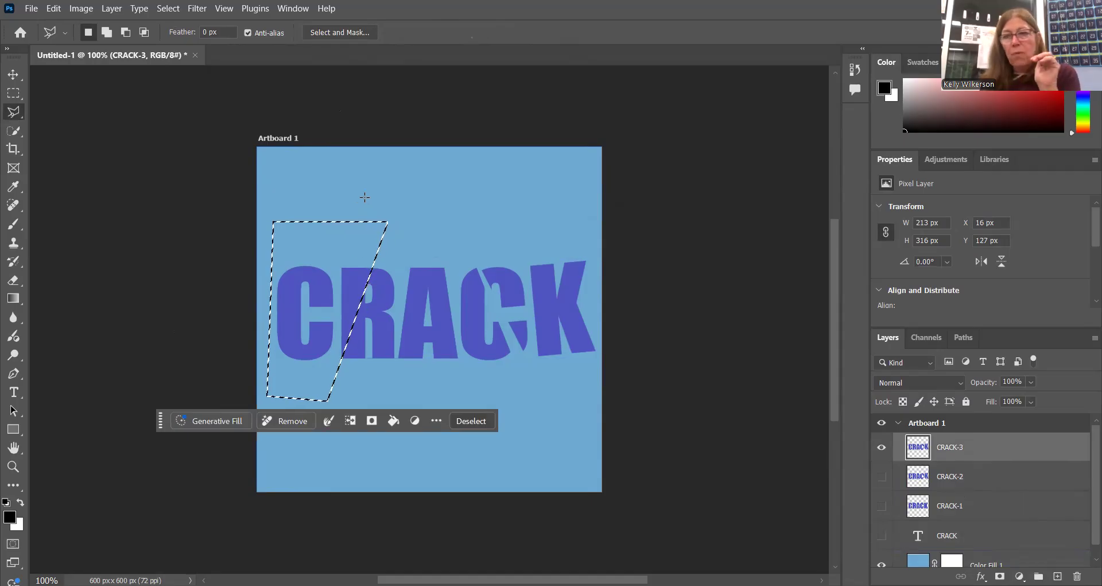
# Free-transform the selected CR piece about 16 px left, rotate it about 5.6° clockwise, and apply the transform.
pyautogui.click(14, 77)
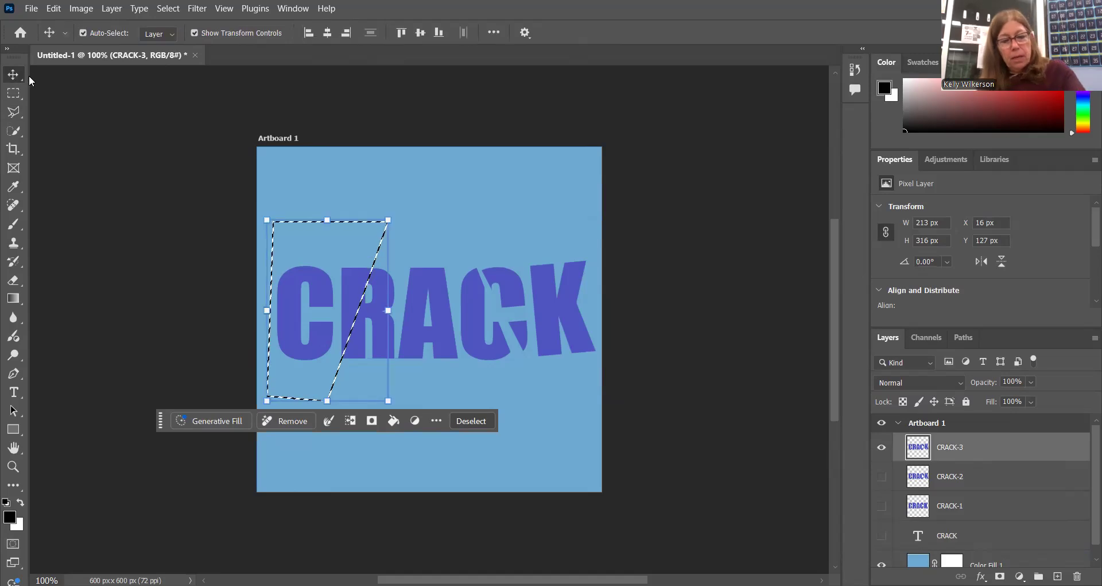
pyautogui.press('ctrl')
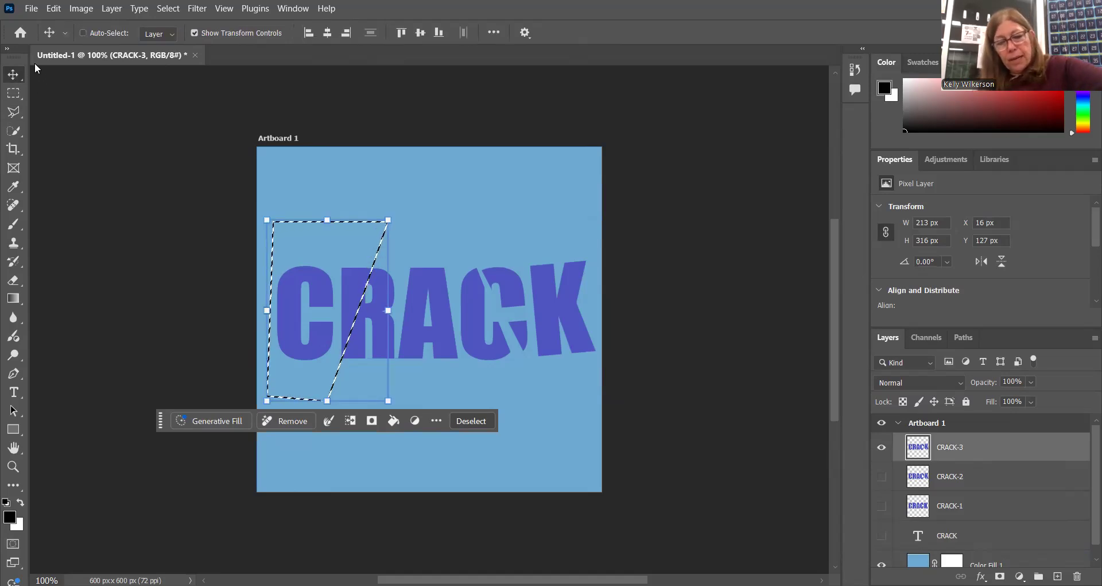
pyautogui.hotkey('ctrl', 't')
pyautogui.moveTo(320, 273); pyautogui.dragTo(312, 276)
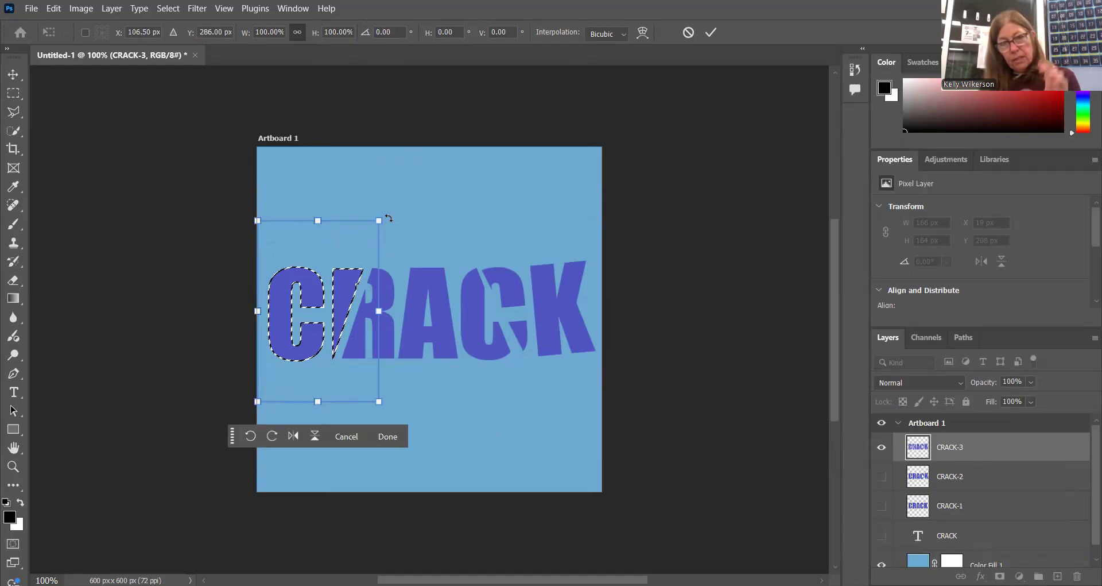
pyautogui.moveTo(388, 218); pyautogui.dragTo(397, 225)
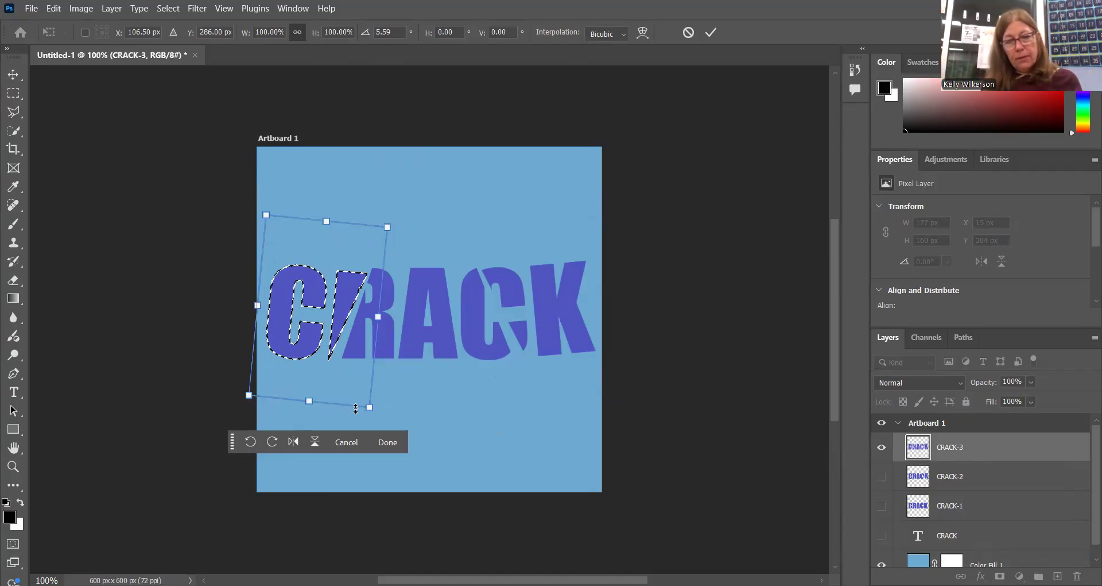
pyautogui.click(405, 442)
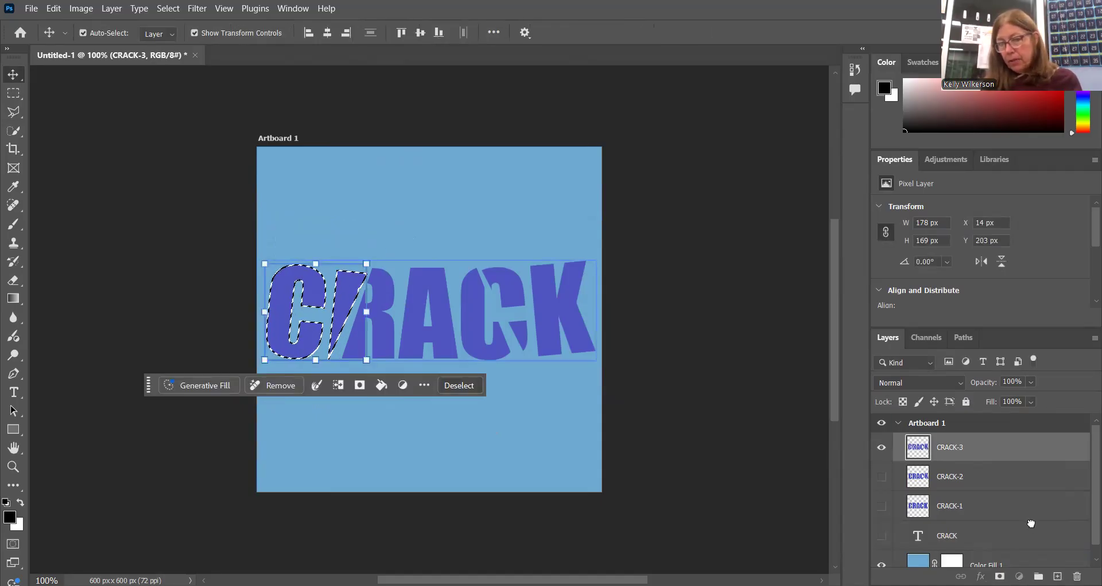
# Duplicate the CRACK-3 layer, hide the lower copy, and rename the upper one CRACK-4.
pyautogui.moveTo(950, 447); pyautogui.dragTo(1057, 576)
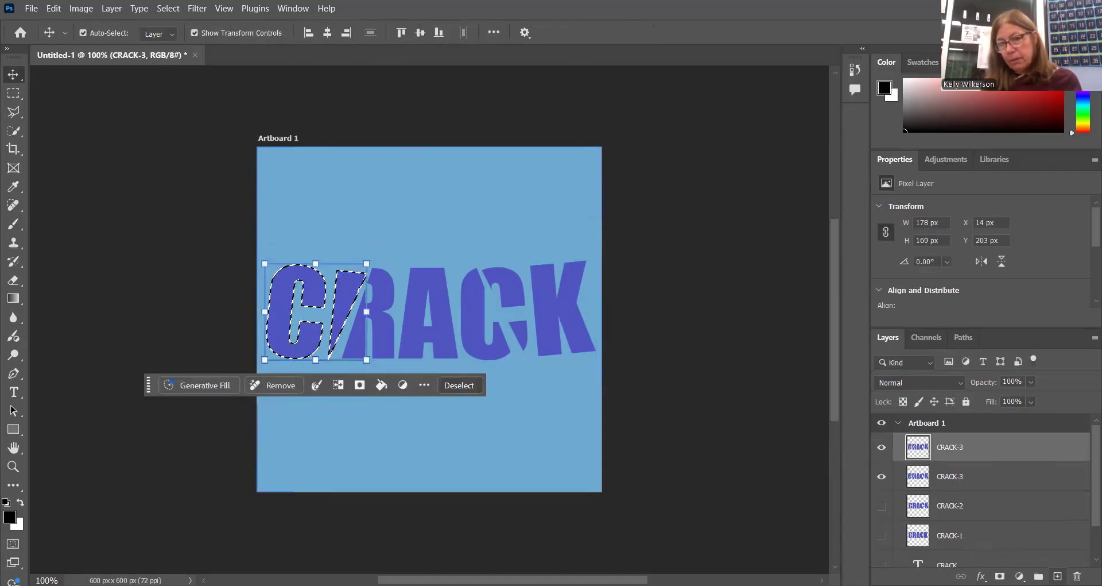
pyautogui.click(891, 476)
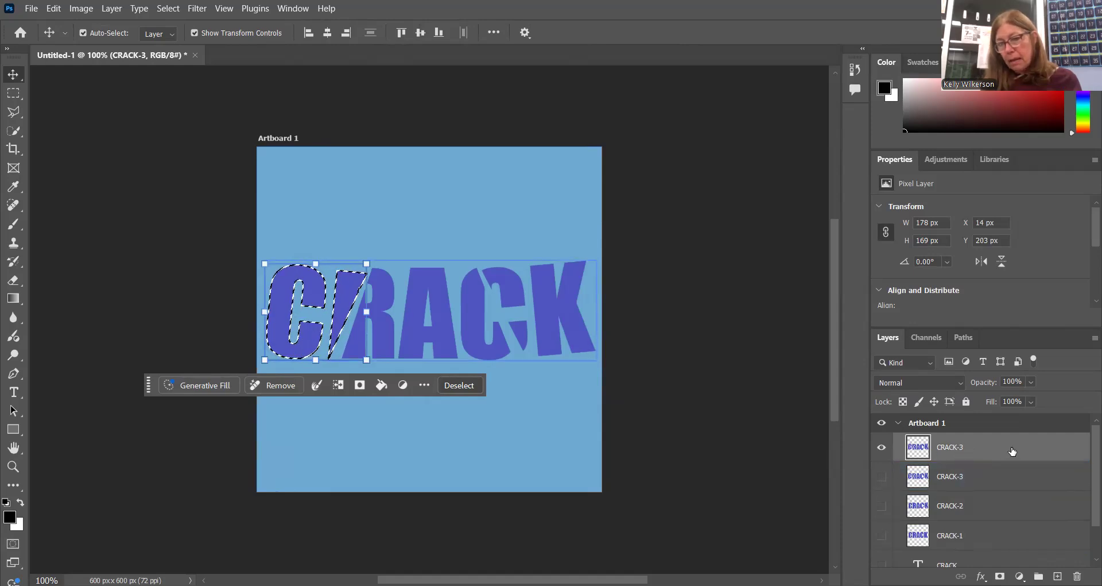
pyautogui.doubleClick(970, 444)
pyautogui.click(970, 444)
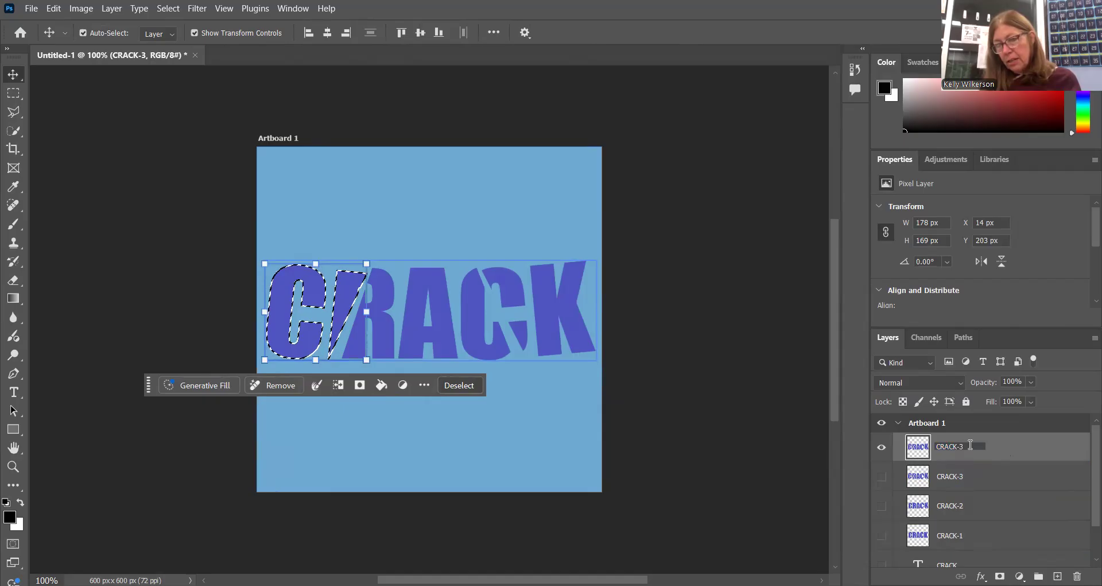
pyautogui.press('BackSpace')
pyautogui.write('4')
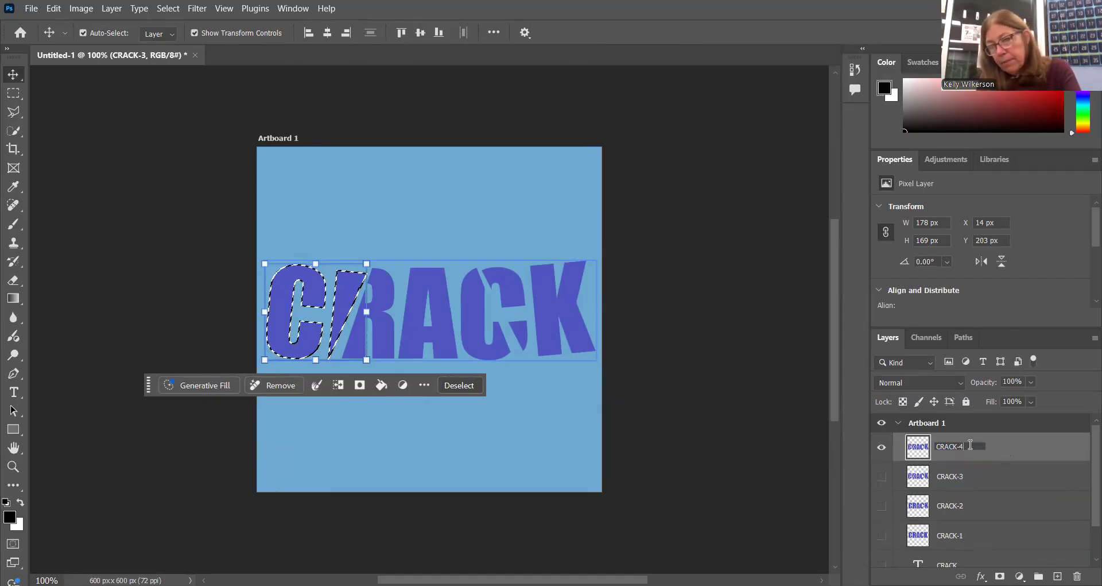
pyautogui.press('Return')
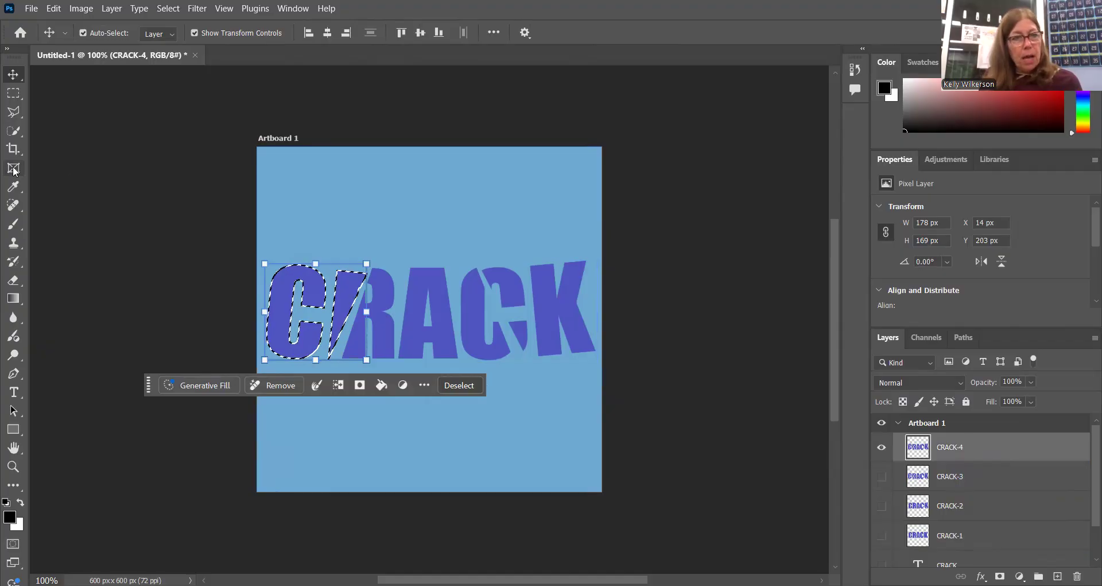
# Outline the second half of the word on CRACK-4 with the Polygonal Lasso, cutting steeply through the A and enclosing the C and K.
pyautogui.click(15, 115)
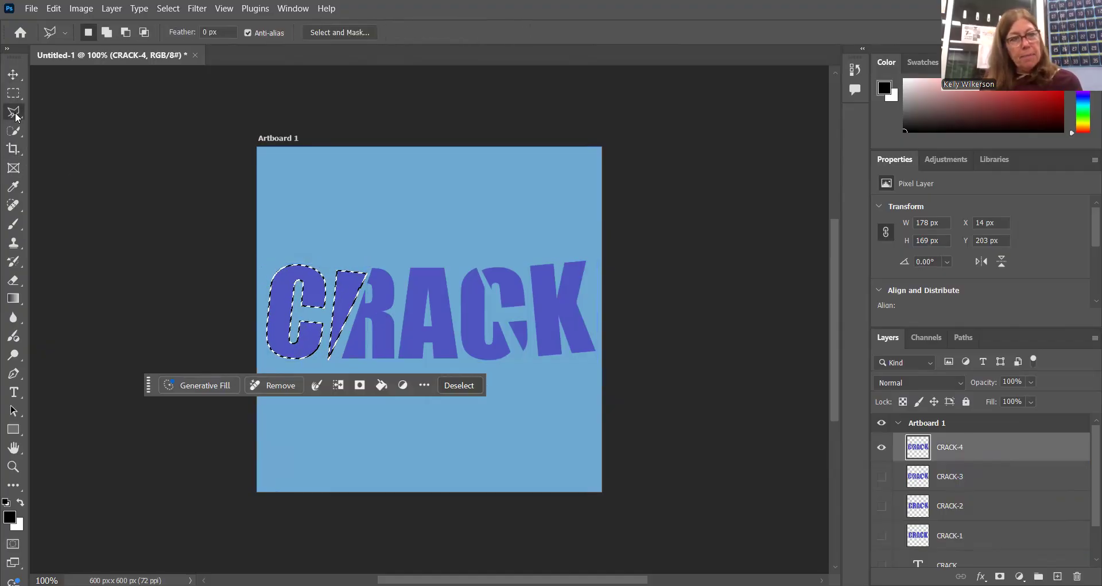
pyautogui.click(430, 228)
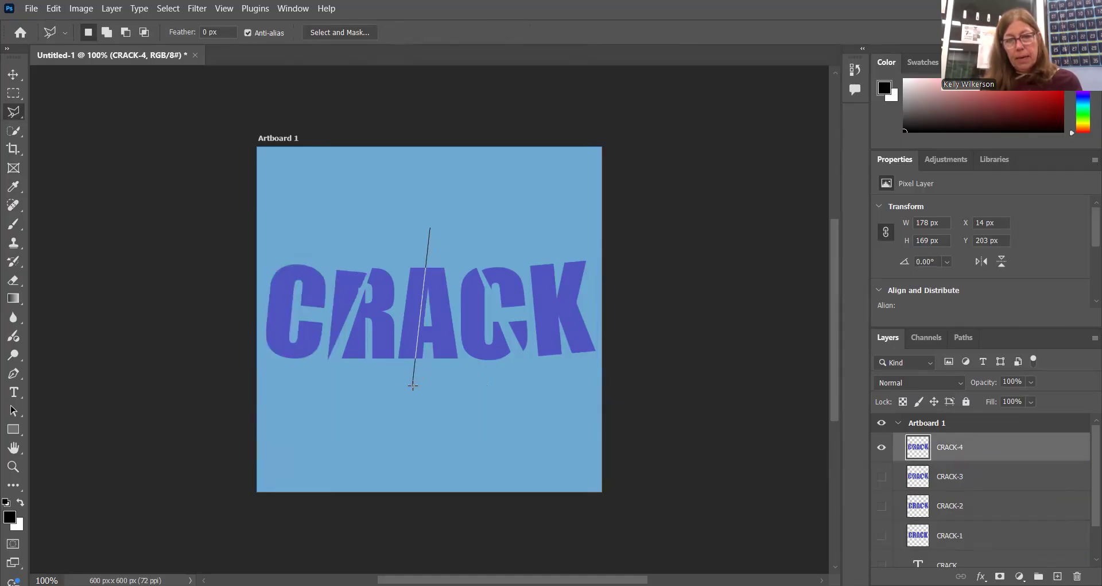
pyautogui.click(409, 415)
pyautogui.click(616, 367)
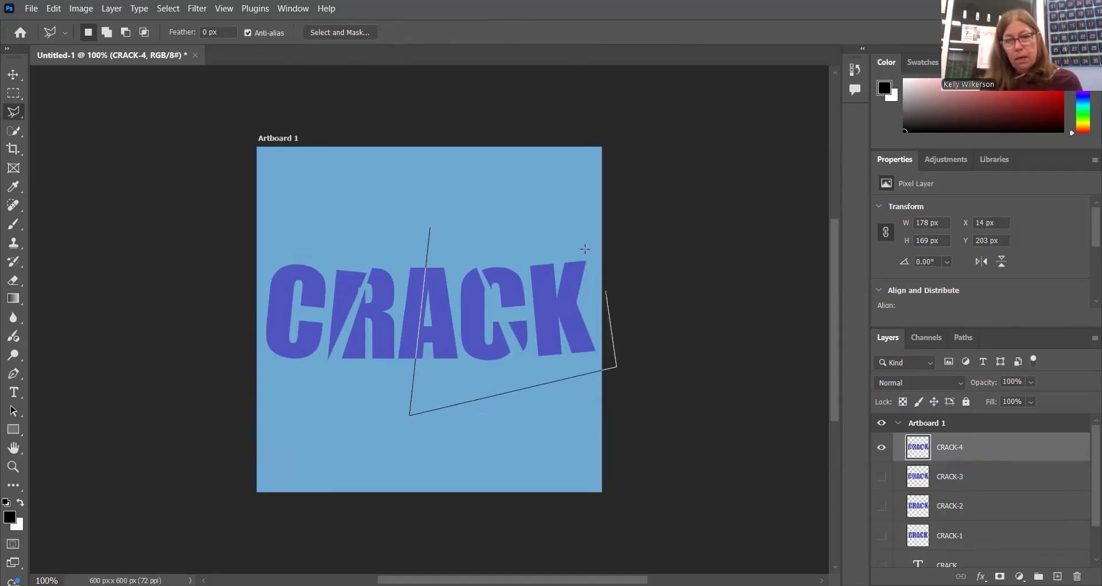
pyautogui.click(432, 229)
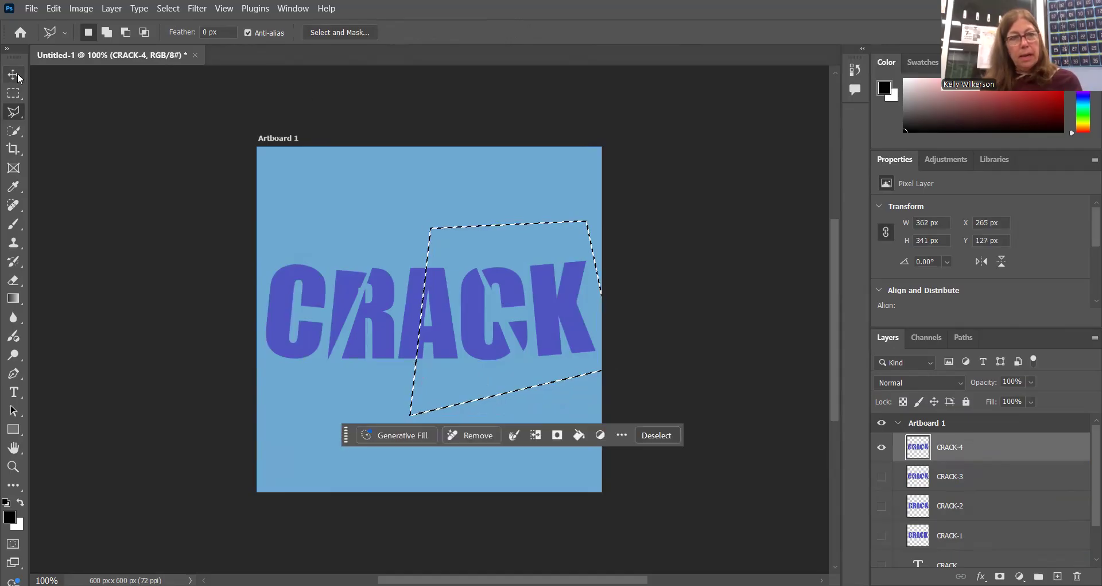
# Free-transform the selected right-hand piece about 7 px right, rotate it about 2.3° counterclockwise, apply the transform, and deselect.
pyautogui.click(13, 78)
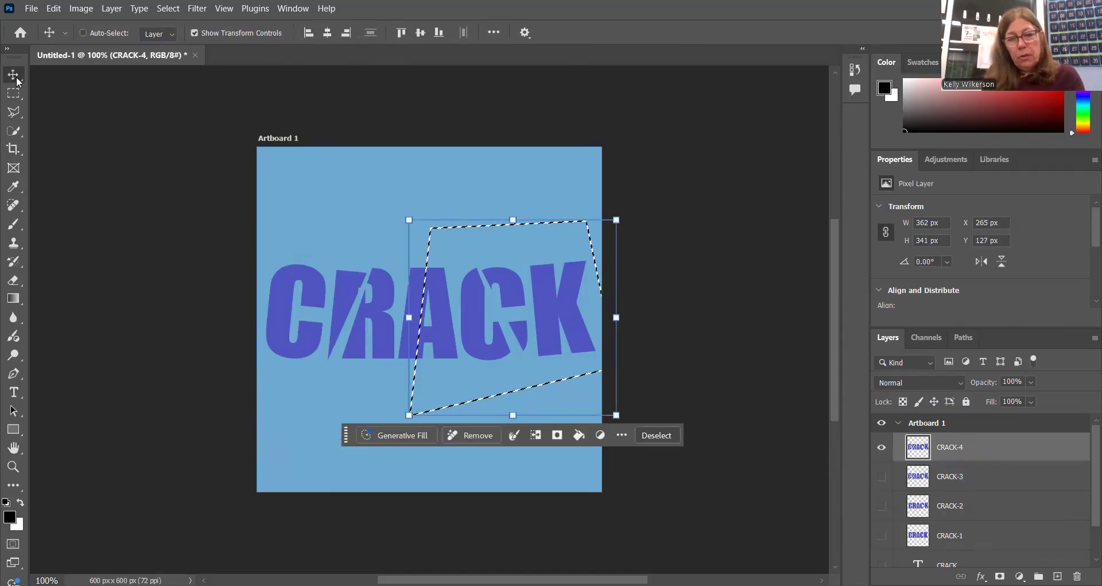
pyautogui.hotkey('ctrl', 't')
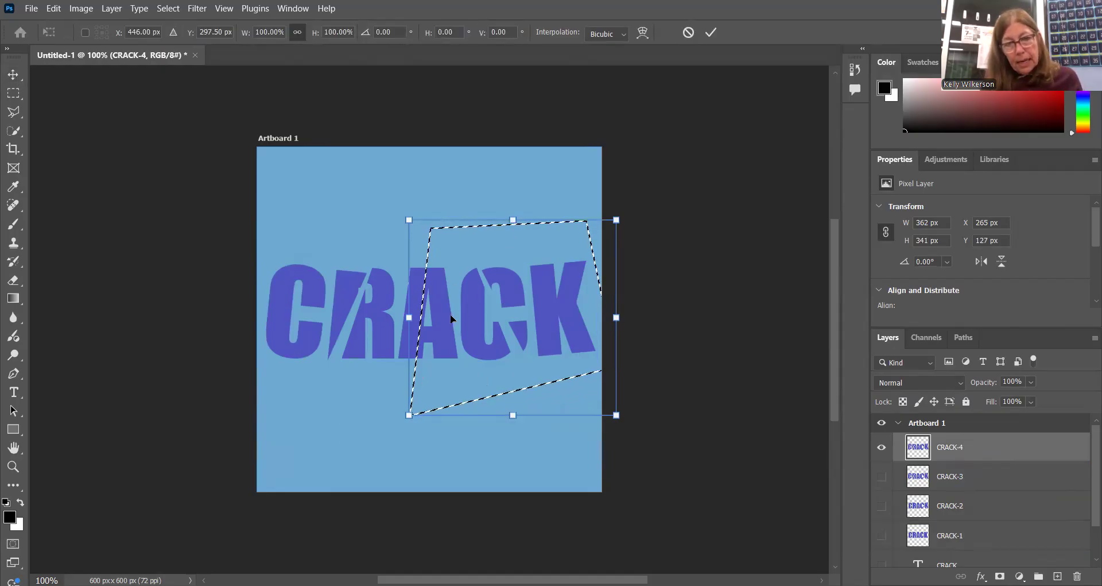
pyautogui.moveTo(456, 319); pyautogui.dragTo(461, 318)
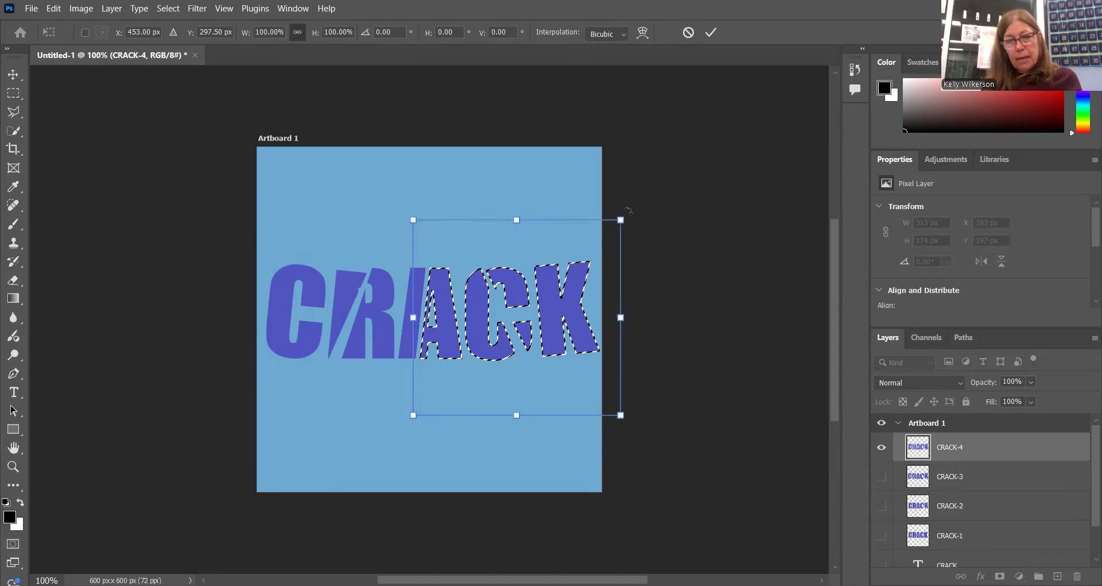
pyautogui.moveTo(626, 207); pyautogui.dragTo(621, 204)
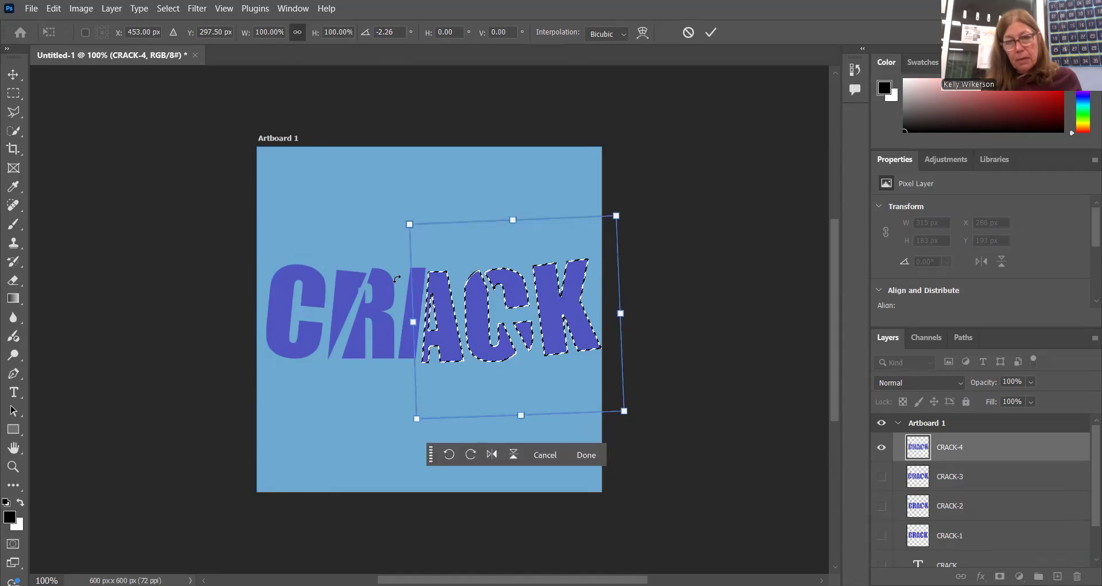
pyautogui.click(590, 457)
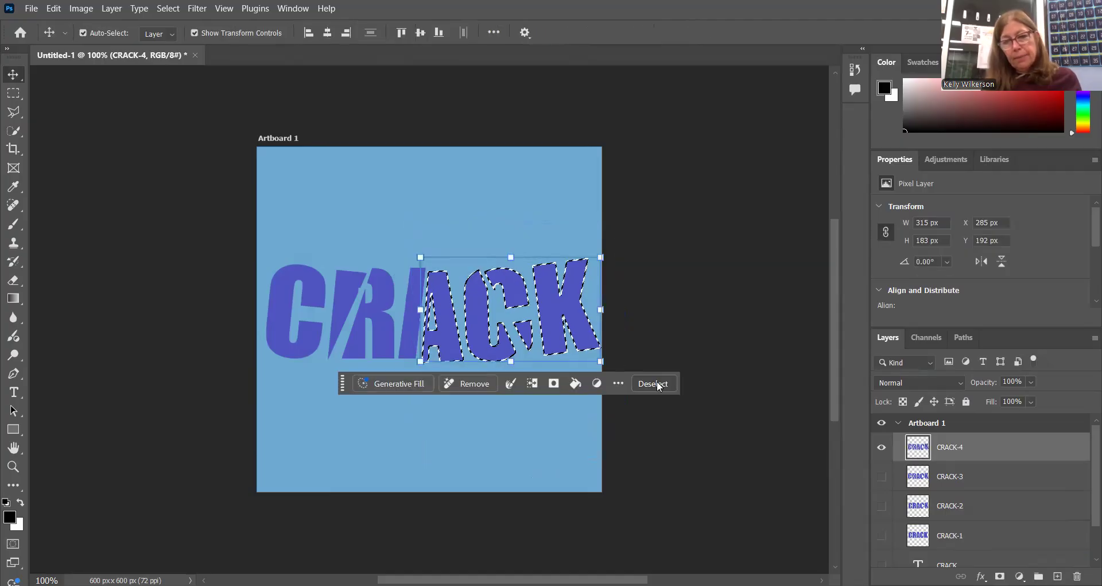
pyautogui.click(654, 384)
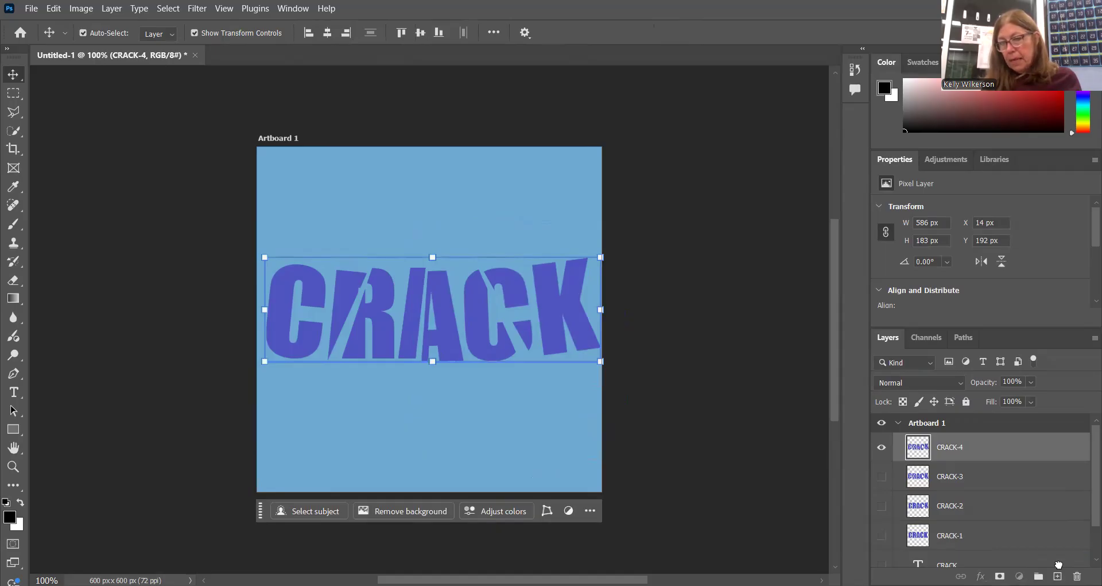
# Duplicate the CRACK-4 layer, hide the lower copy, and rename the upper one CRACK-5.
pyautogui.moveTo(919, 447); pyautogui.dragTo(1058, 576)
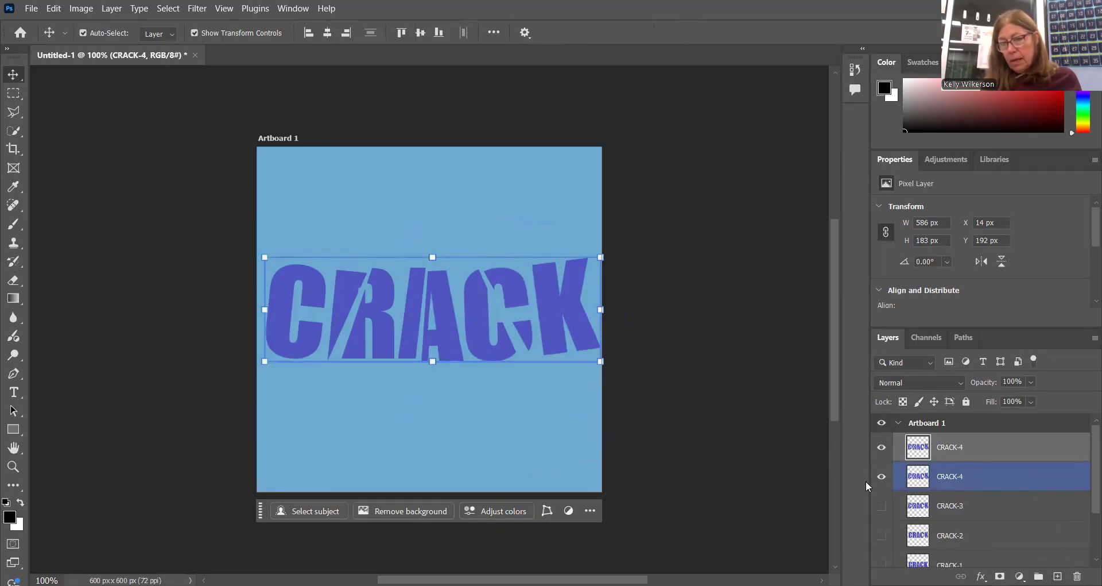
pyautogui.click(883, 475)
pyautogui.doubleClick(970, 445)
pyautogui.press('BackSpace')
pyautogui.write('5')
pyautogui.press('Return')
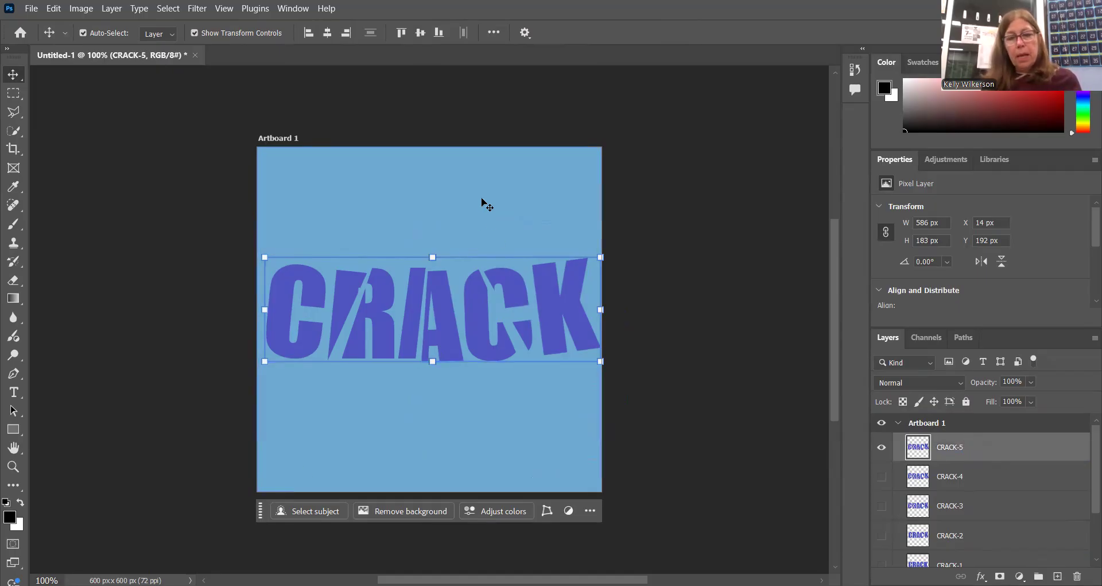
# Outline the second half of the word on CRACK-5 with the Polygonal Lasso, following the crack through the A and enclosing the C and K.
pyautogui.click(15, 114)
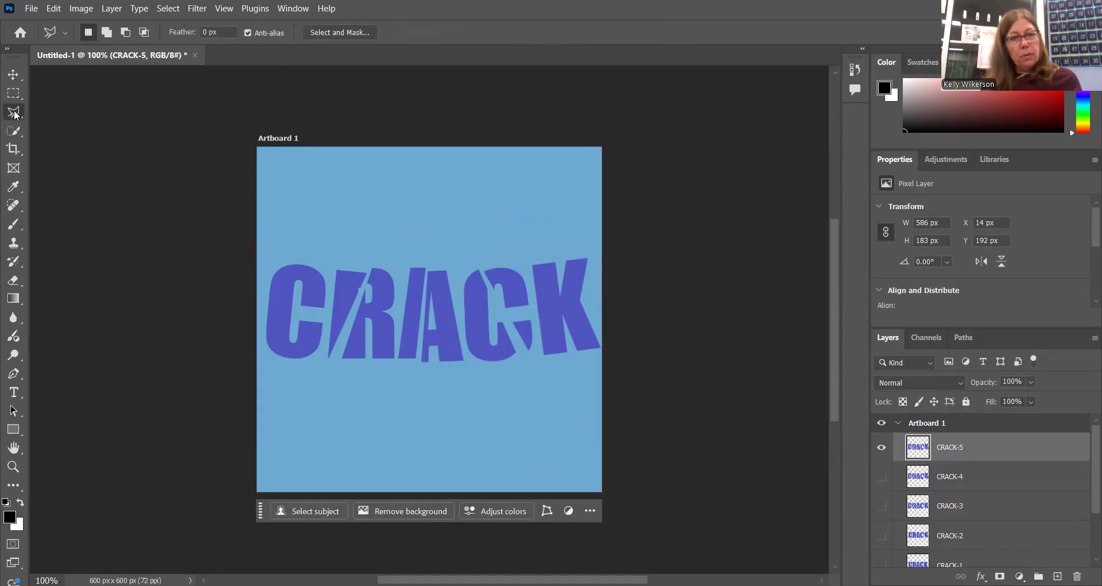
pyautogui.click(429, 260)
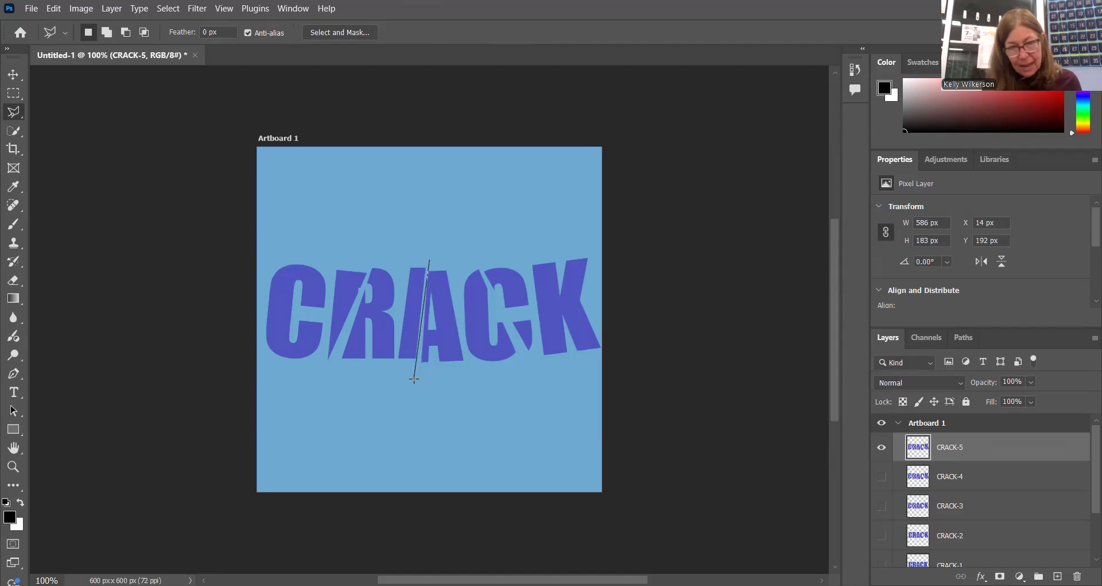
pyautogui.click(633, 355)
pyautogui.click(587, 226)
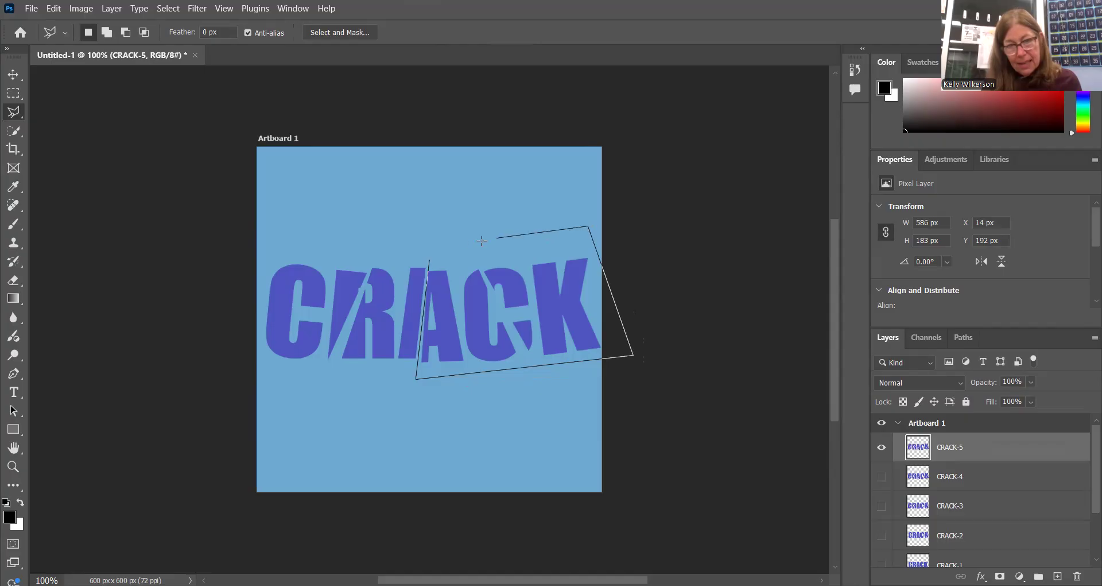
pyautogui.click(430, 261)
# Free-transform the selected ACK piece about 9 px right, rotate it about 6.4° counterclockwise, apply the transform, and deselect.
pyautogui.click(13, 77)
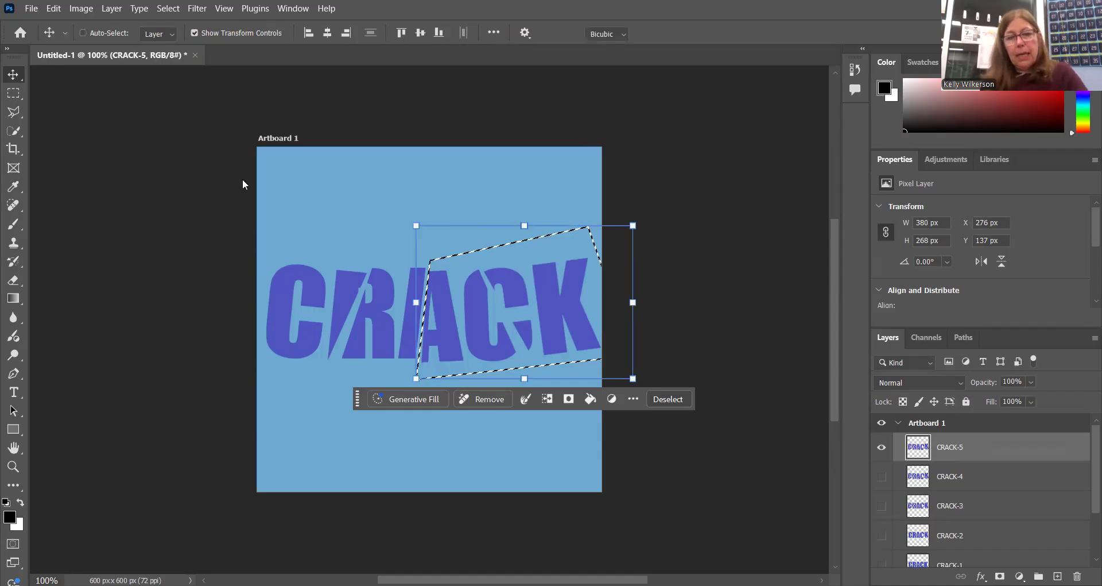
pyautogui.hotkey('ctrl', 't')
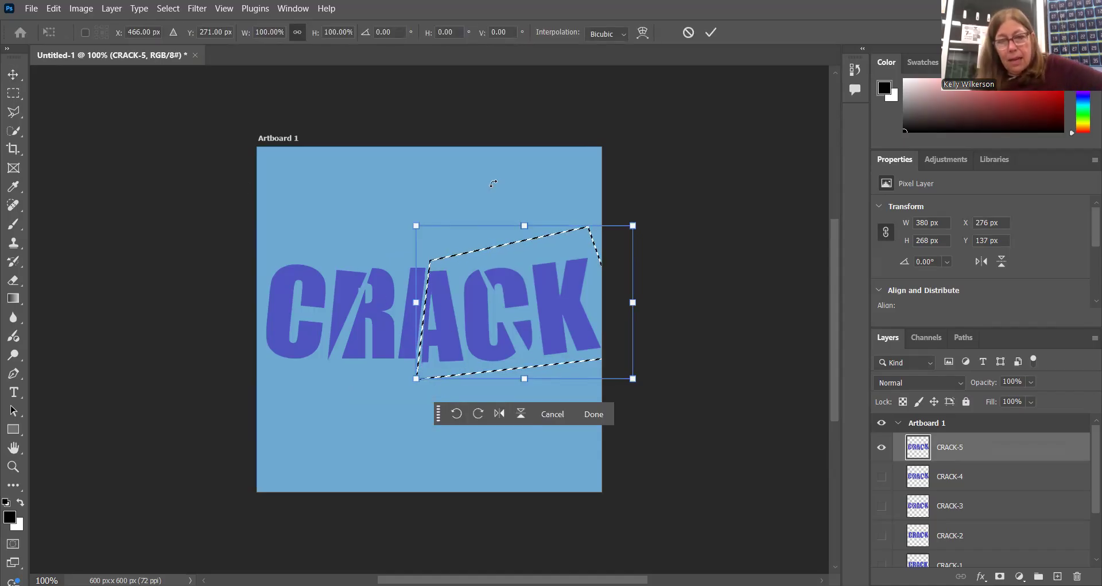
pyautogui.moveTo(449, 316); pyautogui.dragTo(461, 319)
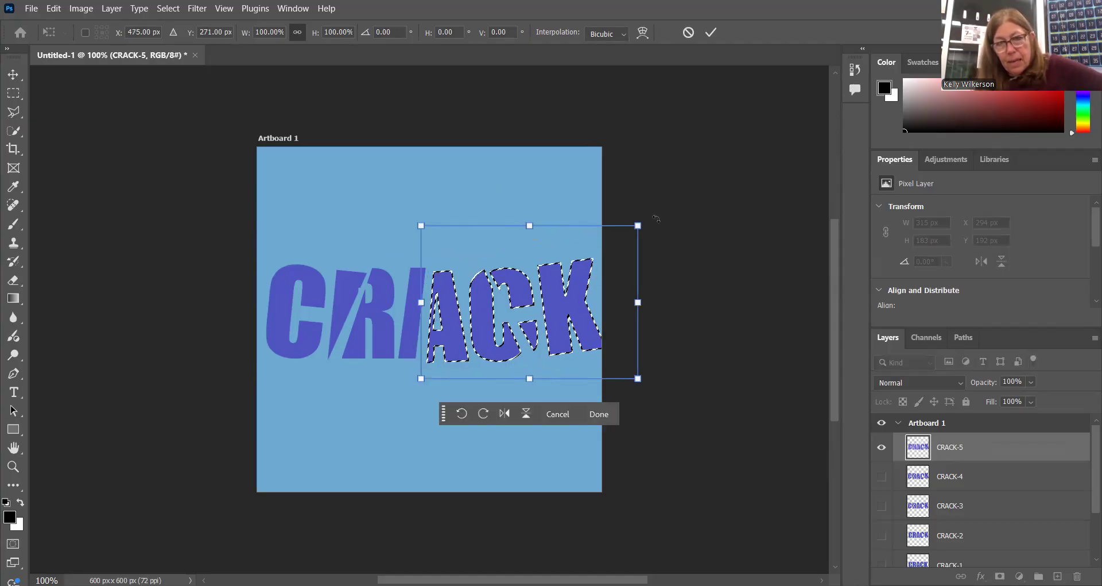
pyautogui.moveTo(648, 217); pyautogui.dragTo(632, 190)
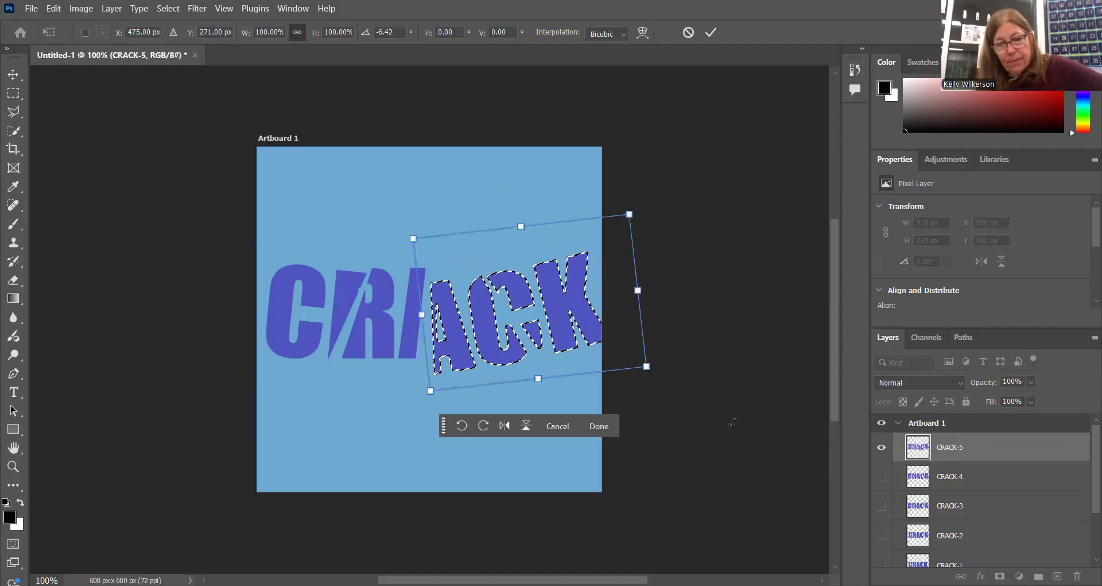
pyautogui.click(598, 426)
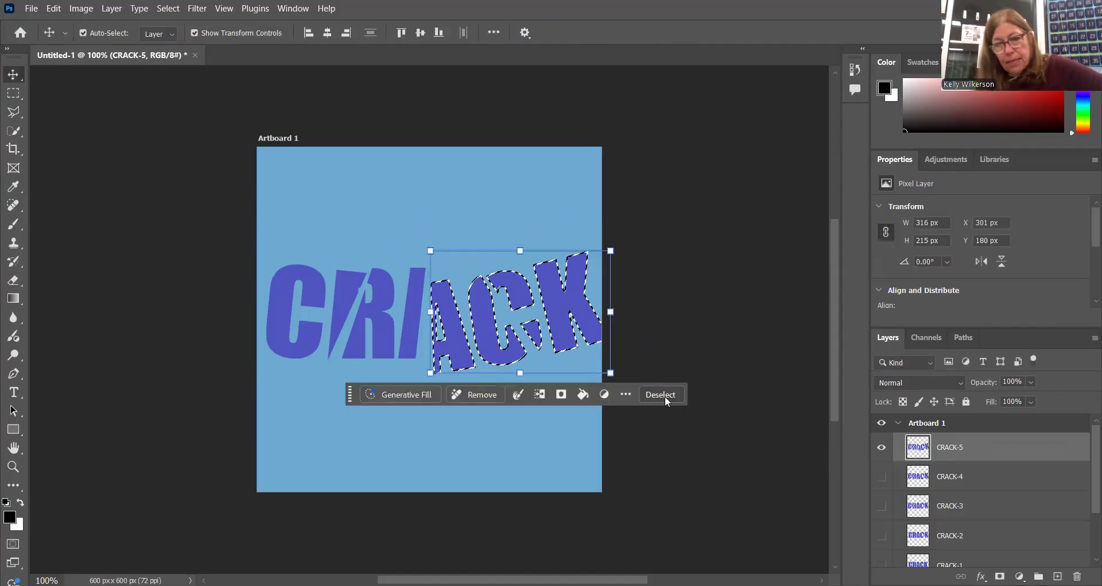
pyautogui.click(666, 396)
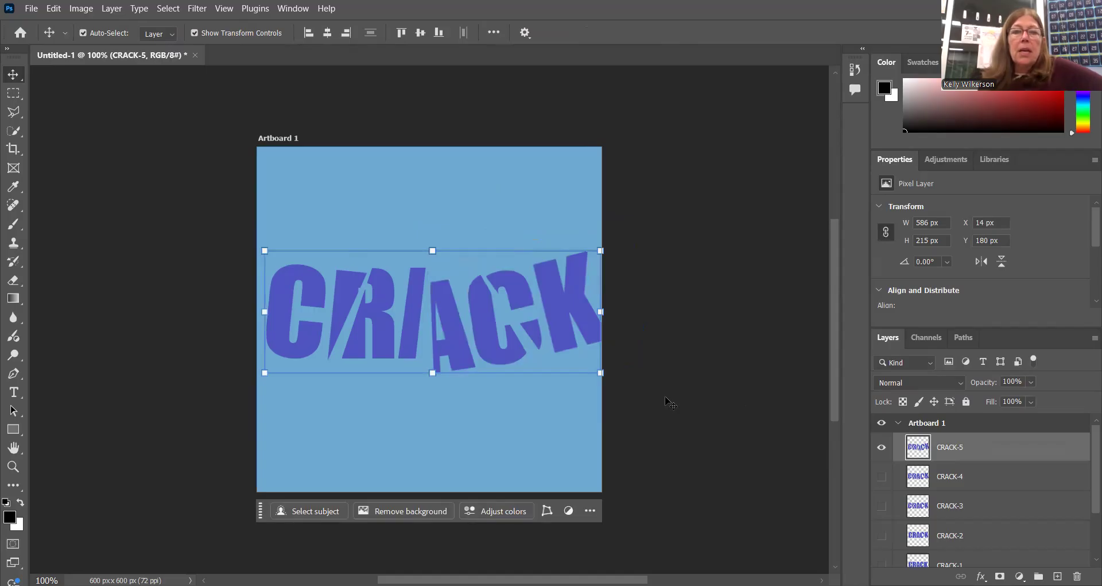